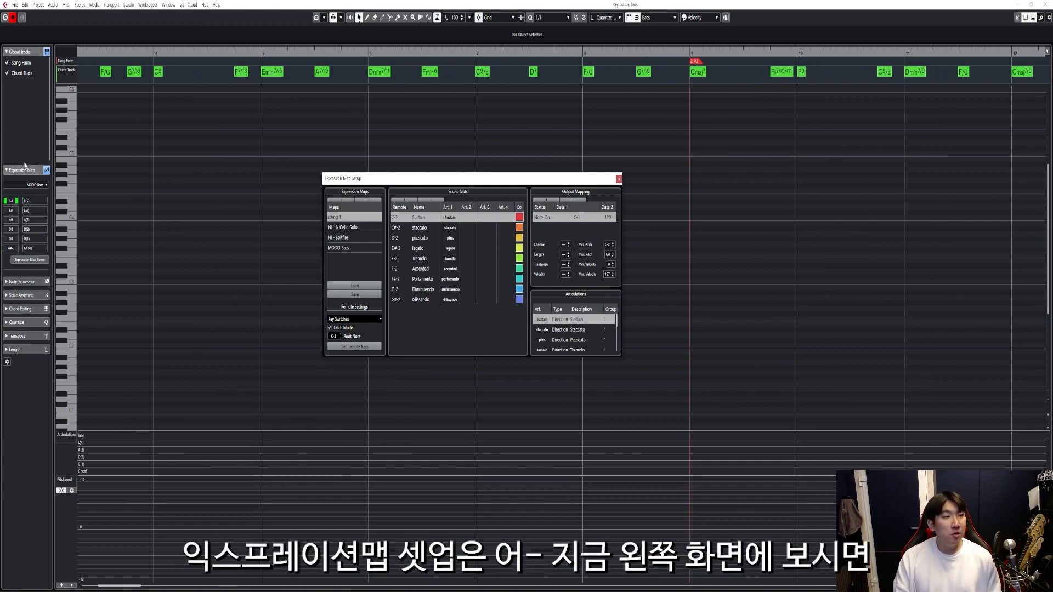
Examine the MODO Bass expression map's sound slots, output mapping and articulations, and close the setup
{"action": "left_click", "coordinate": [22, 51]}
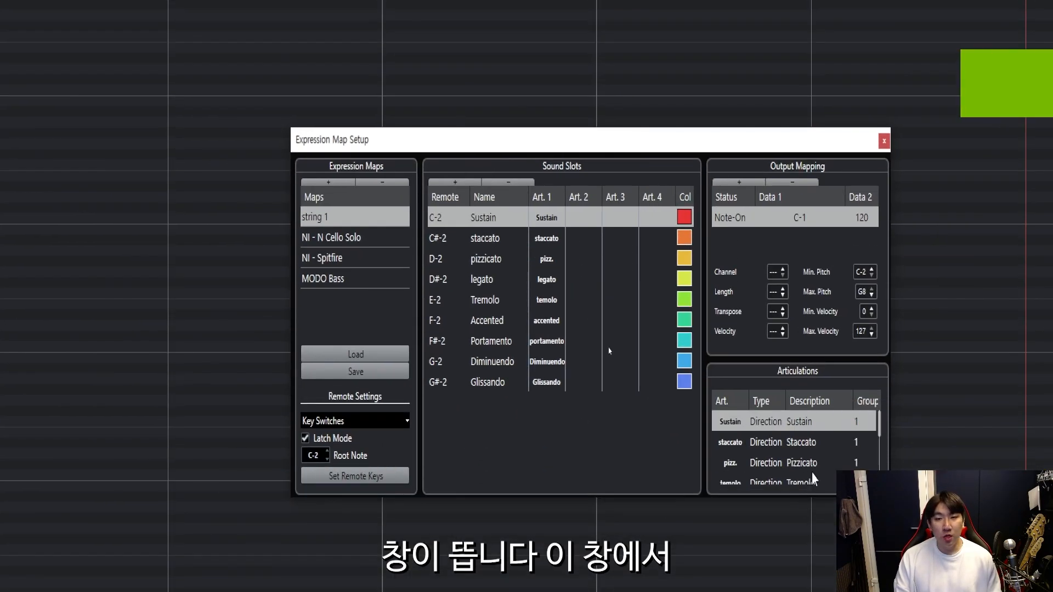
{"action": "left_click", "coordinate": [329, 278]}
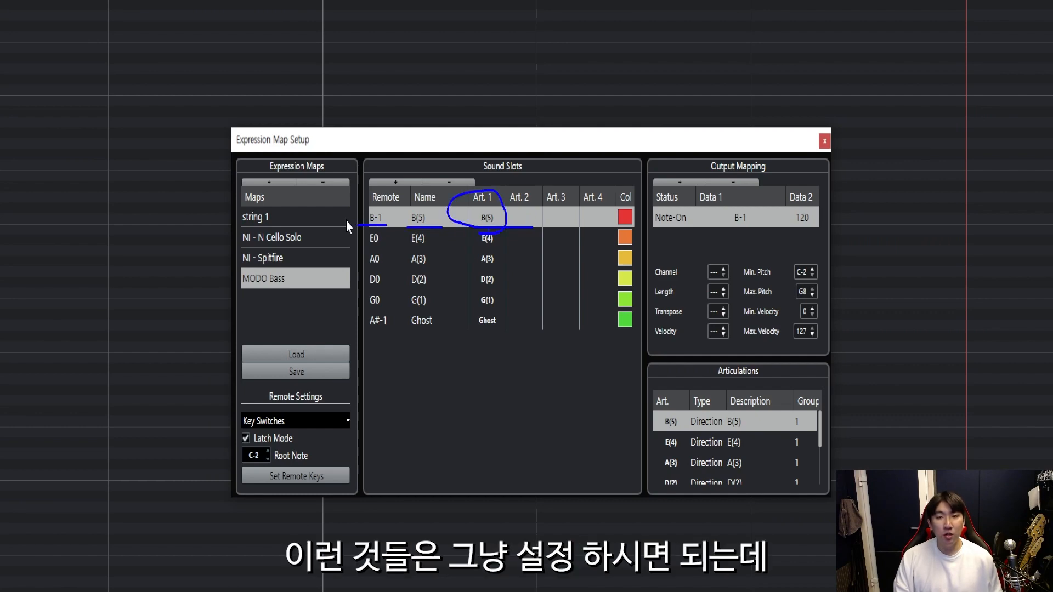
{"action": "left_click", "coordinate": [494, 218]}
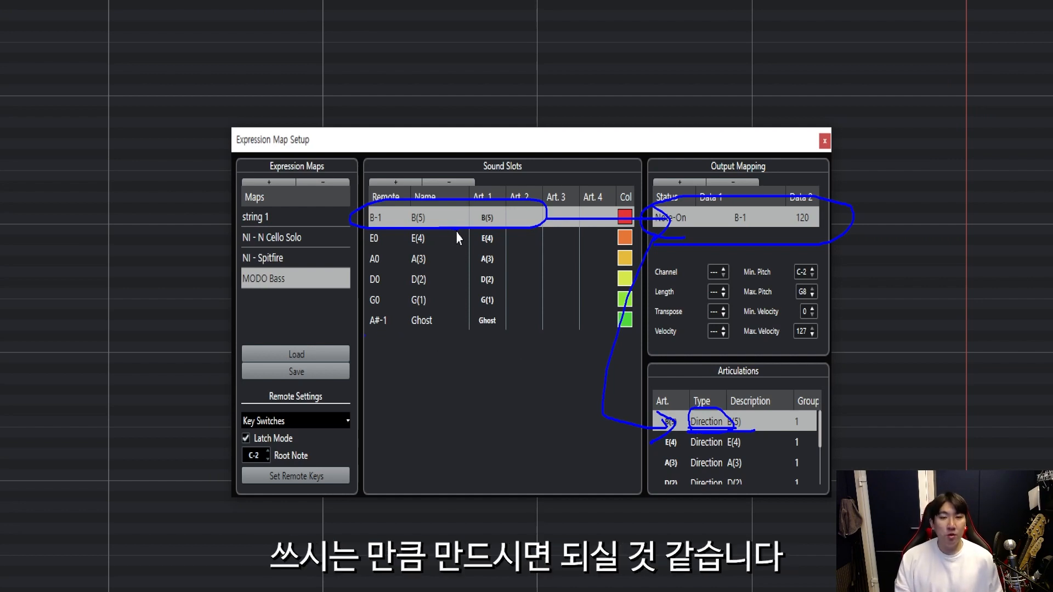
{"action": "key", "text": "Escape"}
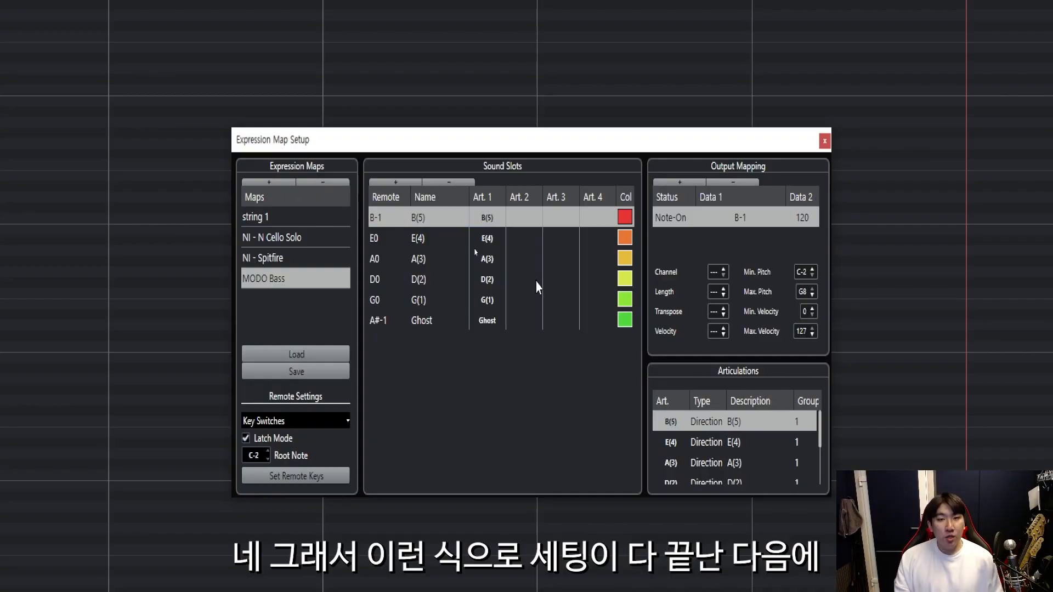
{"action": "left_click", "coordinate": [825, 141]}
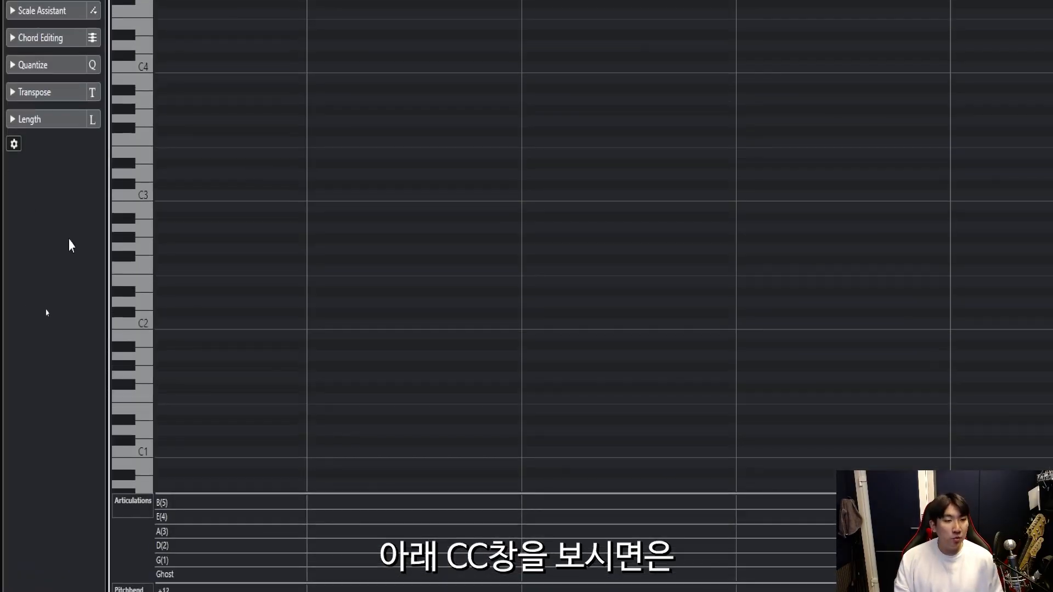
Choose the Articulations/Dynamics controller lane and confirm the dynamics mapping with Change Velocities, Send Volume and Send Controller off
{"action": "left_click", "coordinate": [135, 350]}
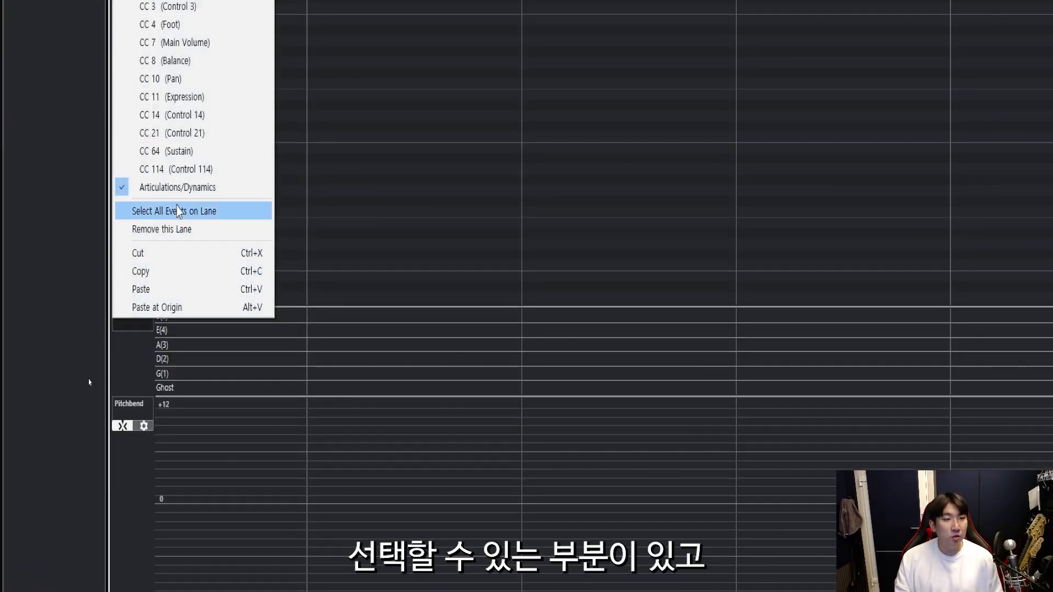
{"action": "left_click", "coordinate": [180, 188]}
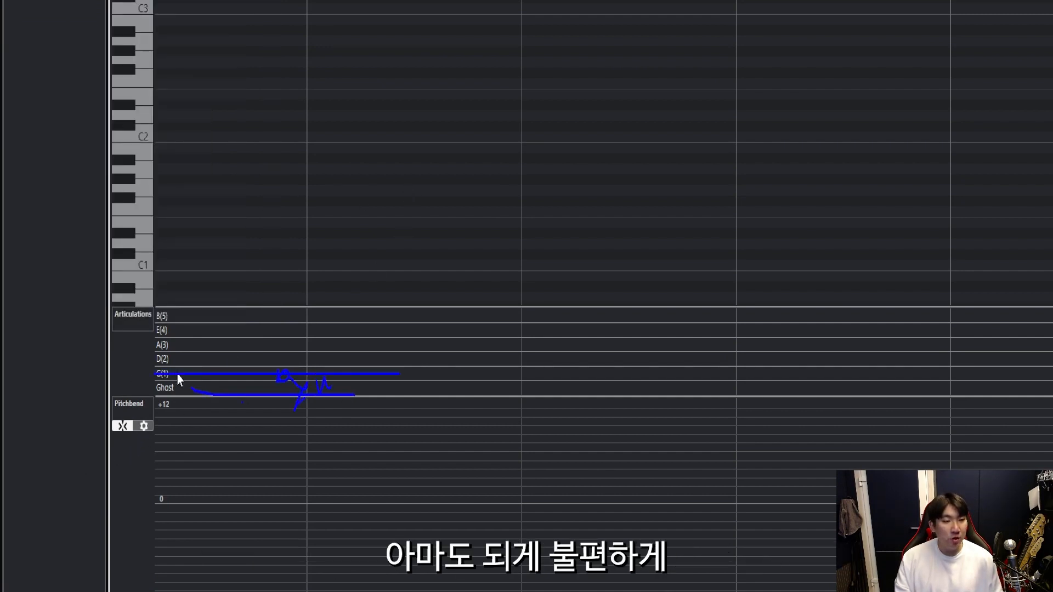
{"action": "left_click", "coordinate": [143, 579]}
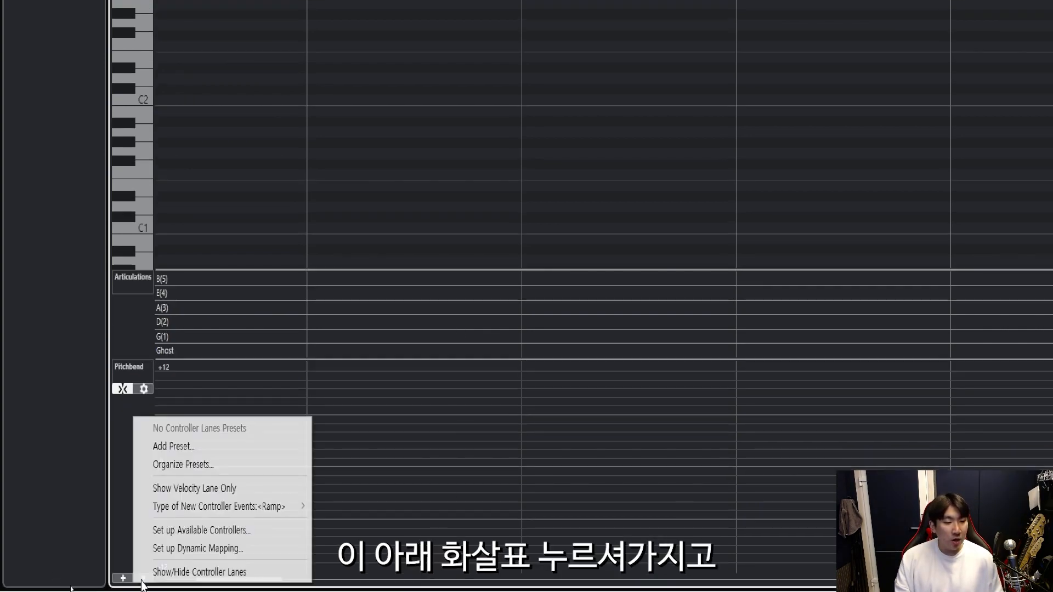
{"action": "left_click", "coordinate": [170, 551]}
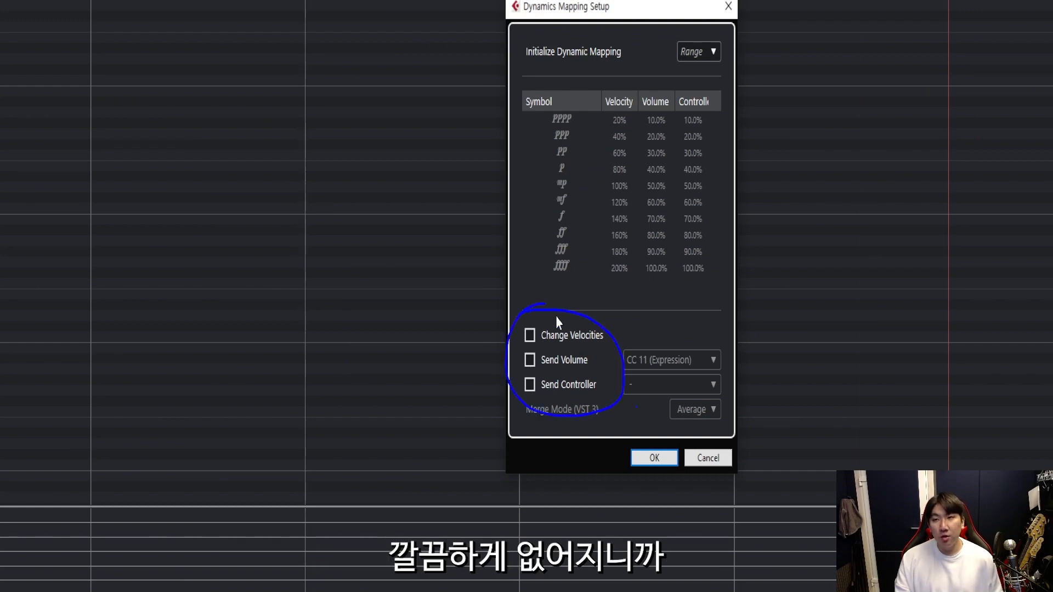
{"action": "left_click", "coordinate": [643, 458]}
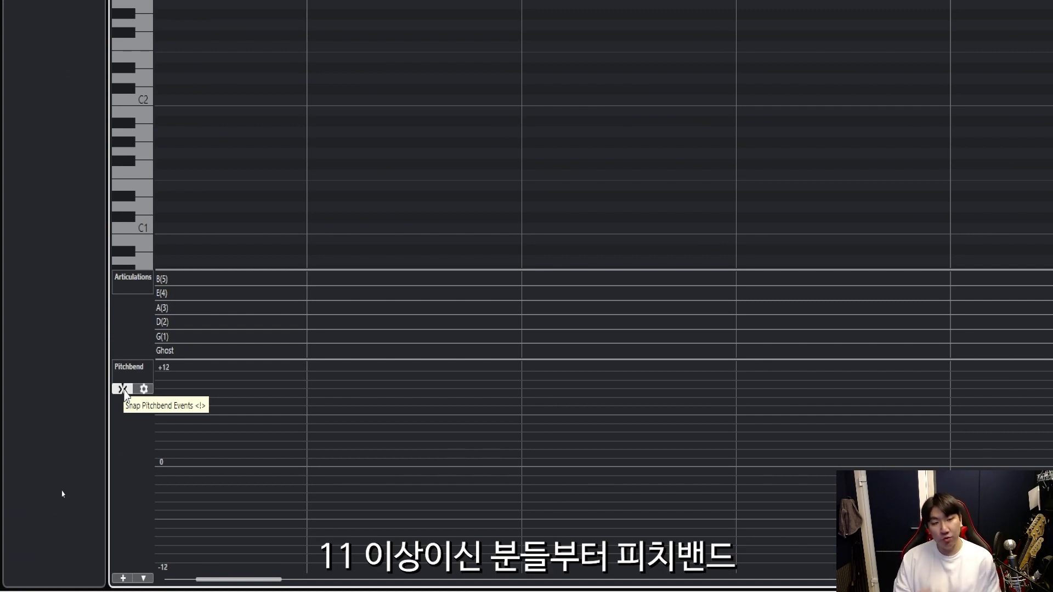
Try drawing snapped pitchbend events from bar 4 in the Pitchbend lane and undo them
{"action": "left_click", "coordinate": [124, 389]}
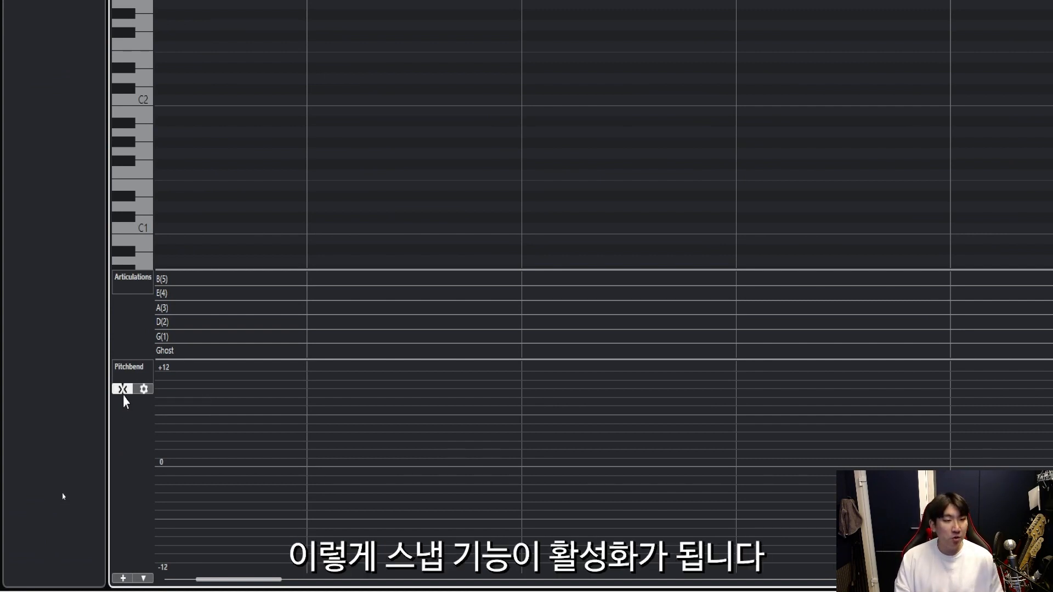
{"action": "left_click", "coordinate": [144, 389]}
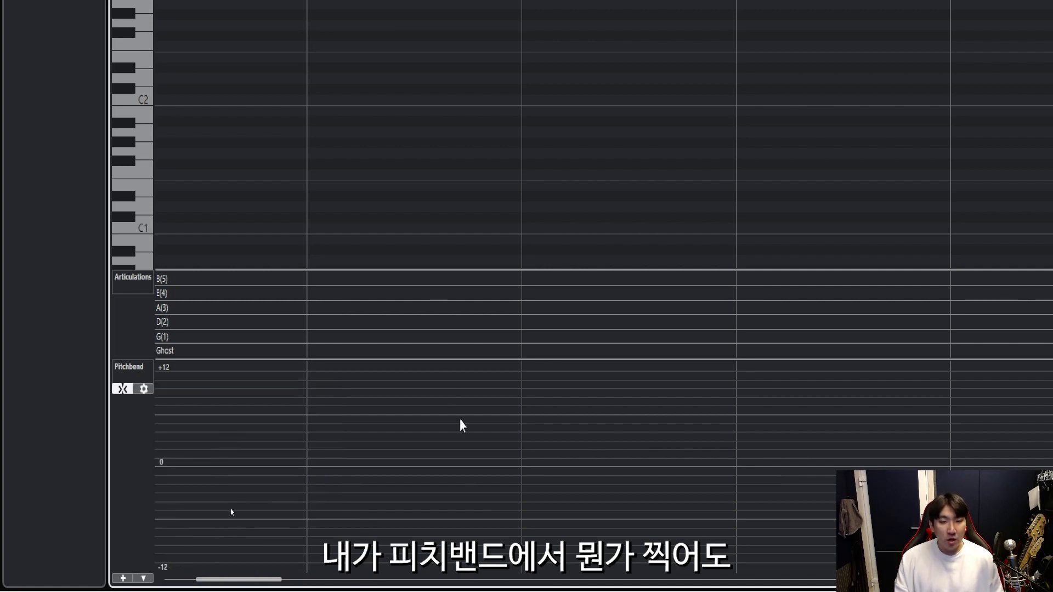
{"action": "key", "text": "8"}
{"action": "left_click", "coordinate": [452, 459]}
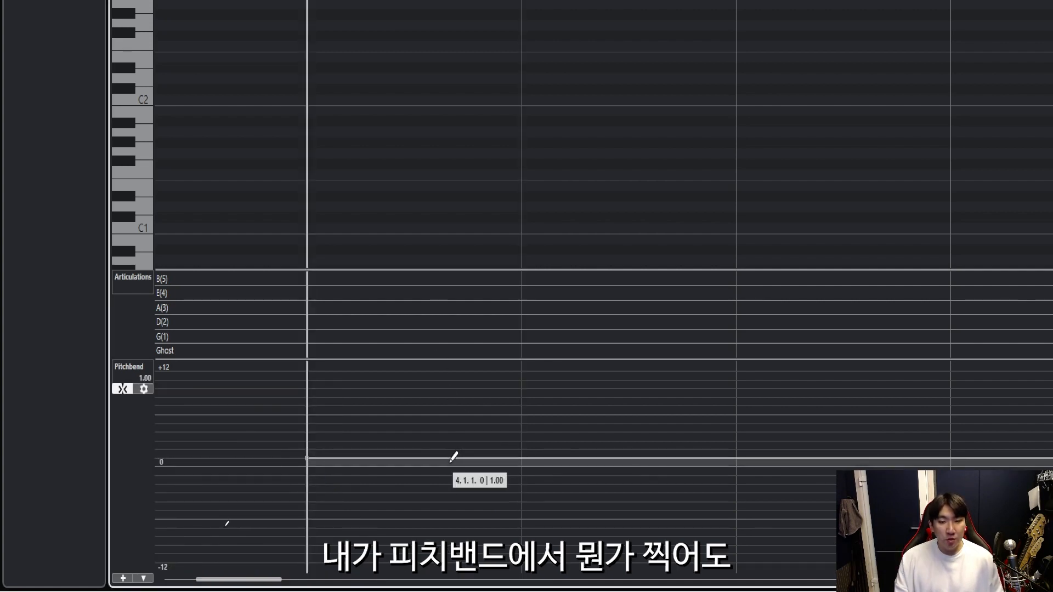
{"action": "left_click_drag", "start_coordinate": [454, 440], "coordinate": [465, 377]}
{"action": "key", "text": "ctrl+z"}
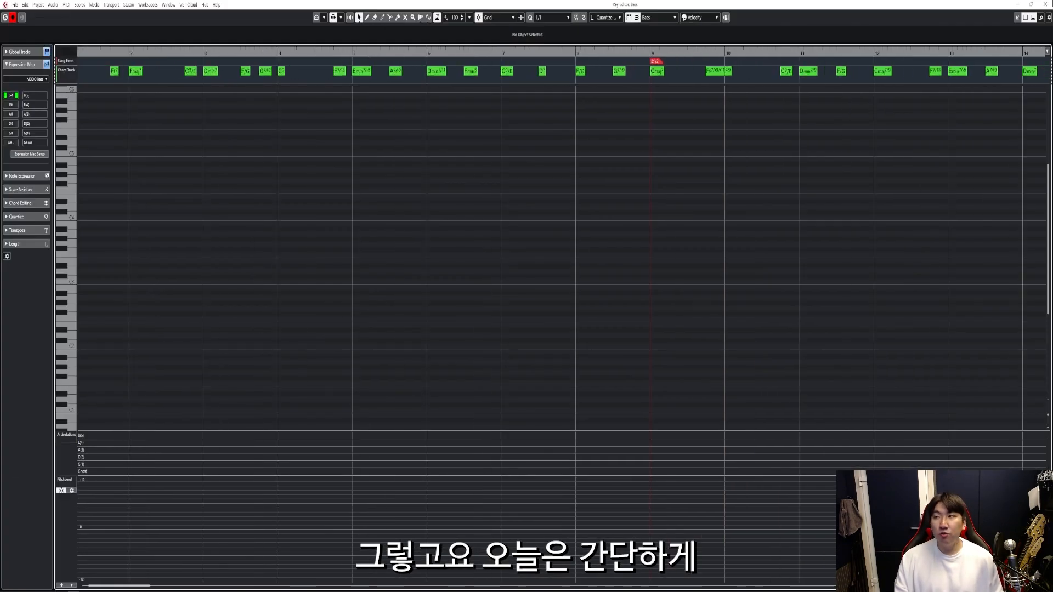
Return to the project window, place the cursor at bar 1 and mute the Vox track
{"action": "key", "text": "Escape"}
{"action": "key", "text": "g"}
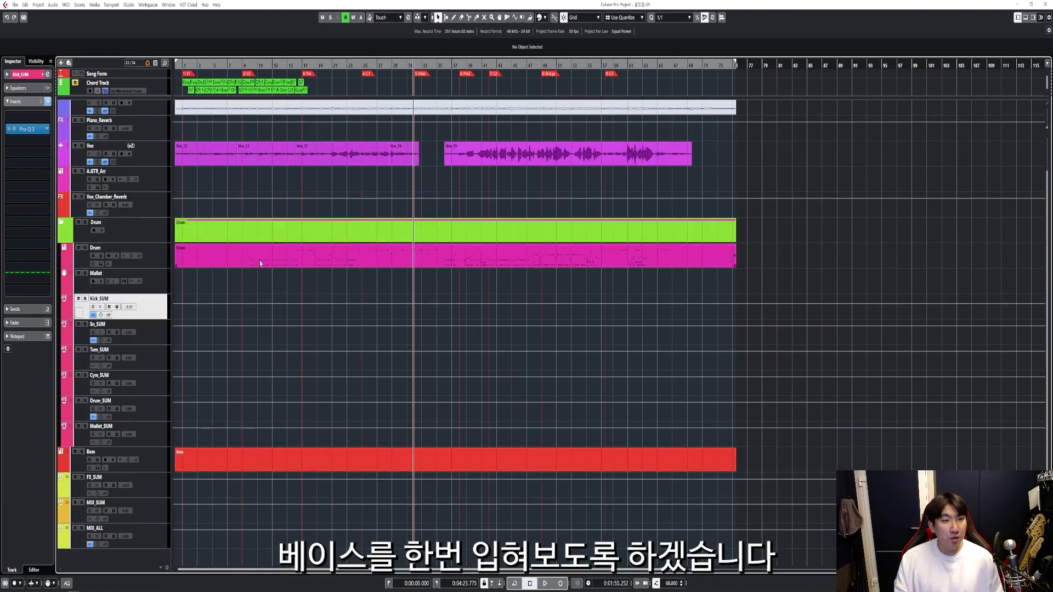
{"action": "scroll", "coordinate": [227, 218], "scroll_direction": "up", "scroll_amount": 2}
{"action": "scroll", "coordinate": [210, 120], "scroll_direction": "up", "scroll_amount": 3}
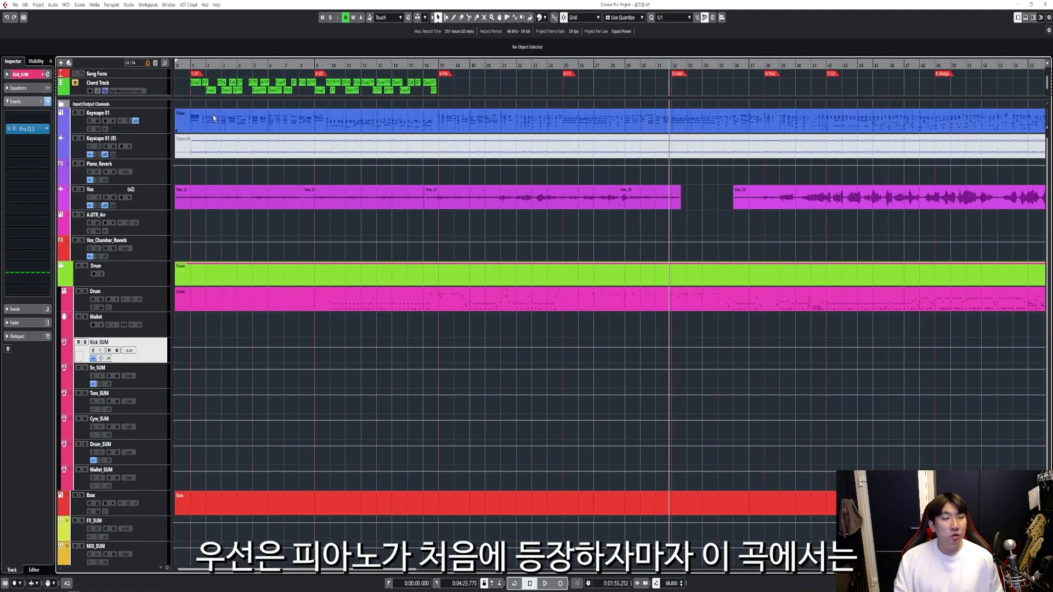
{"action": "left_click", "coordinate": [186, 66]}
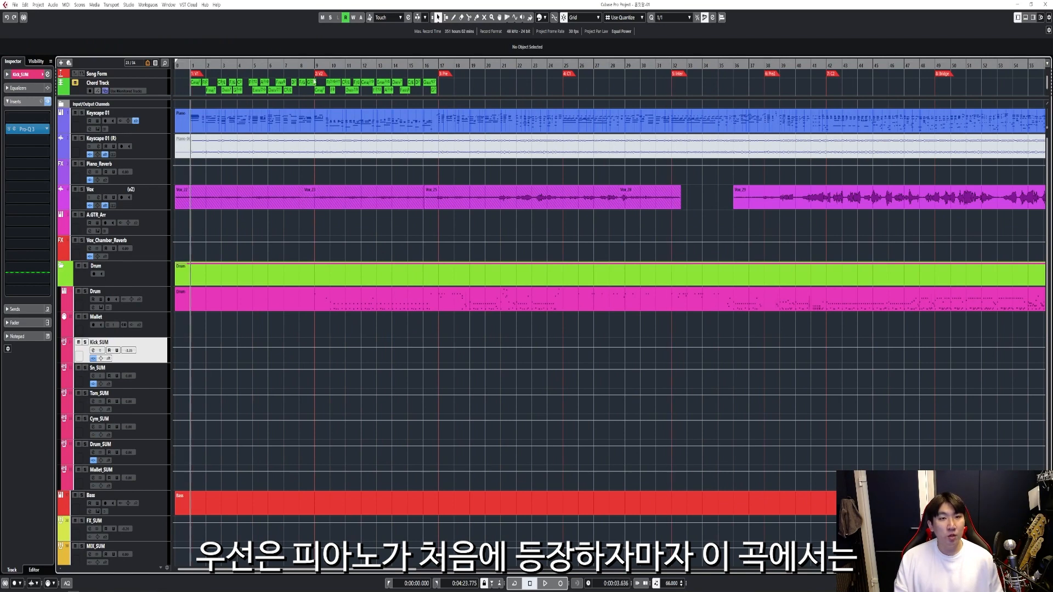
{"action": "key", "text": "h"}
{"action": "left_click", "coordinate": [75, 190]}
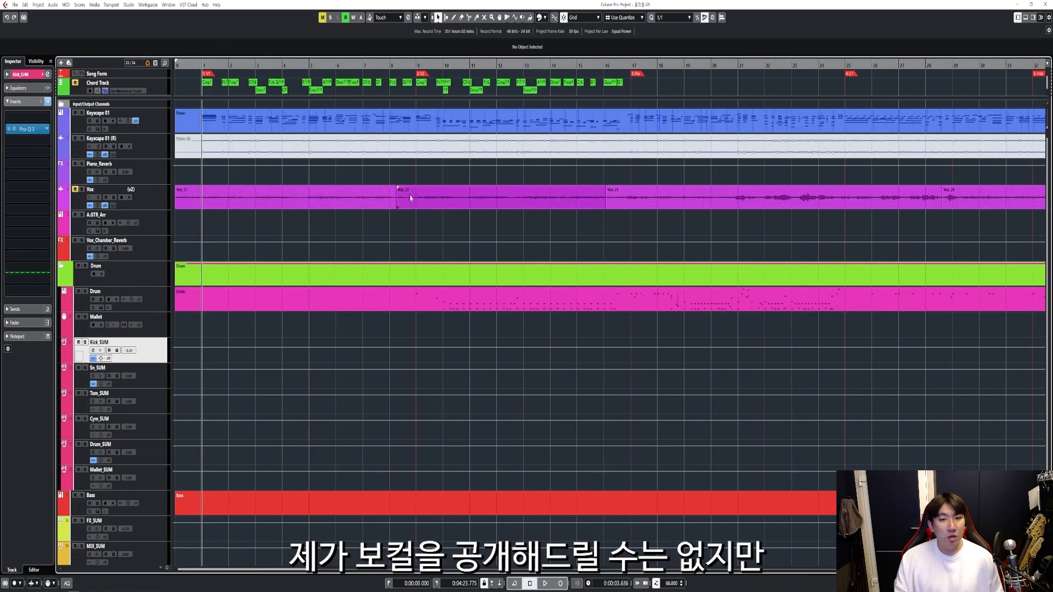
Place the cursor at bar 9 and open the Piano, Drum and Bass parts together in the Key Editor
{"action": "left_click", "coordinate": [421, 73]}
{"action": "key", "text": "g"}
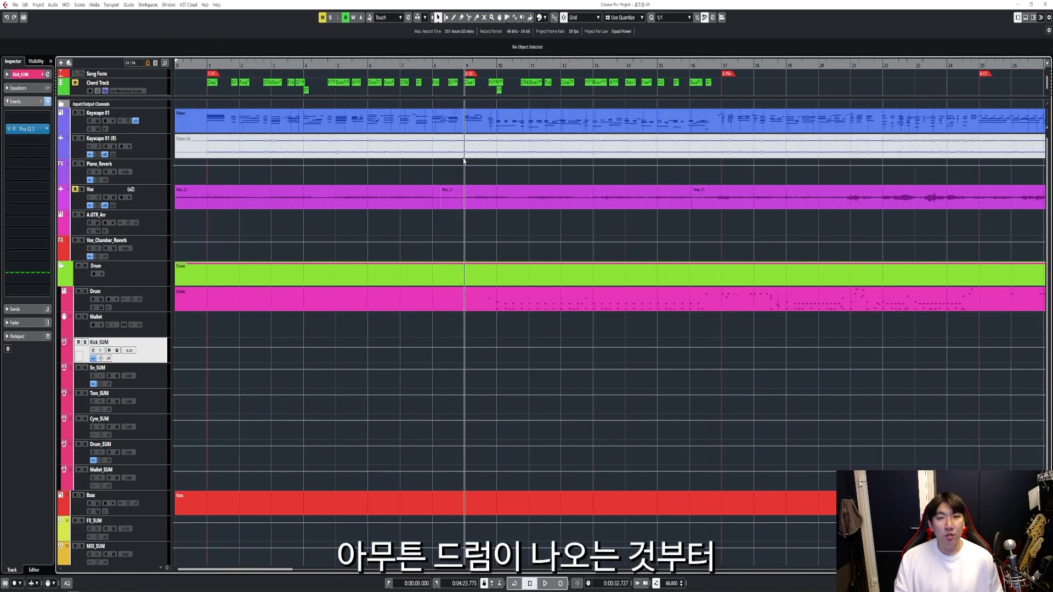
{"action": "left_click", "coordinate": [508, 502]}
{"action": "left_click", "coordinate": [447, 121], "text": "shift"}
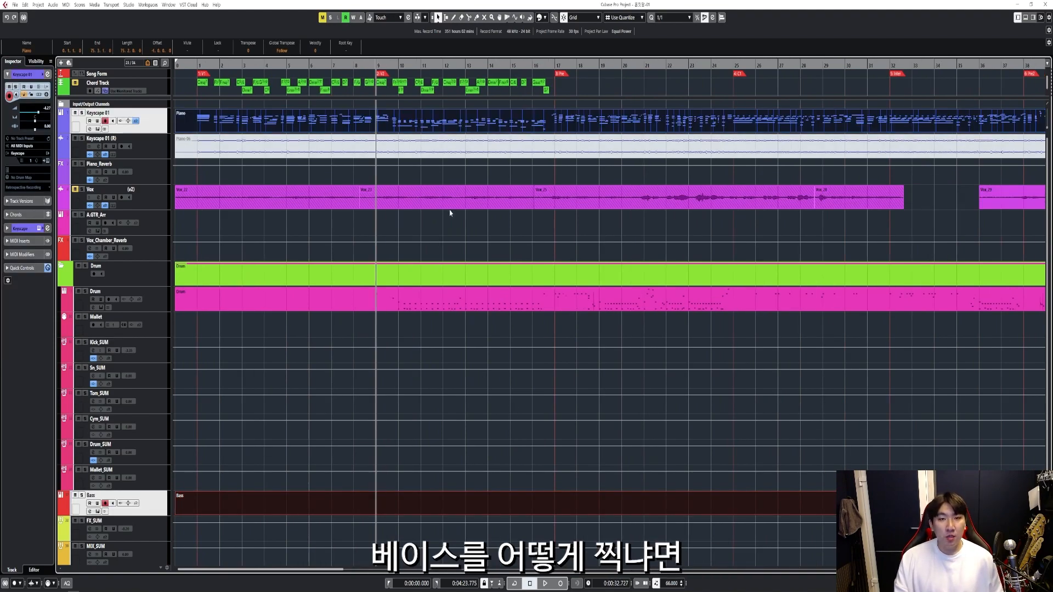
{"action": "left_click", "coordinate": [500, 302], "text": "shift"}
{"action": "key", "text": "Return"}
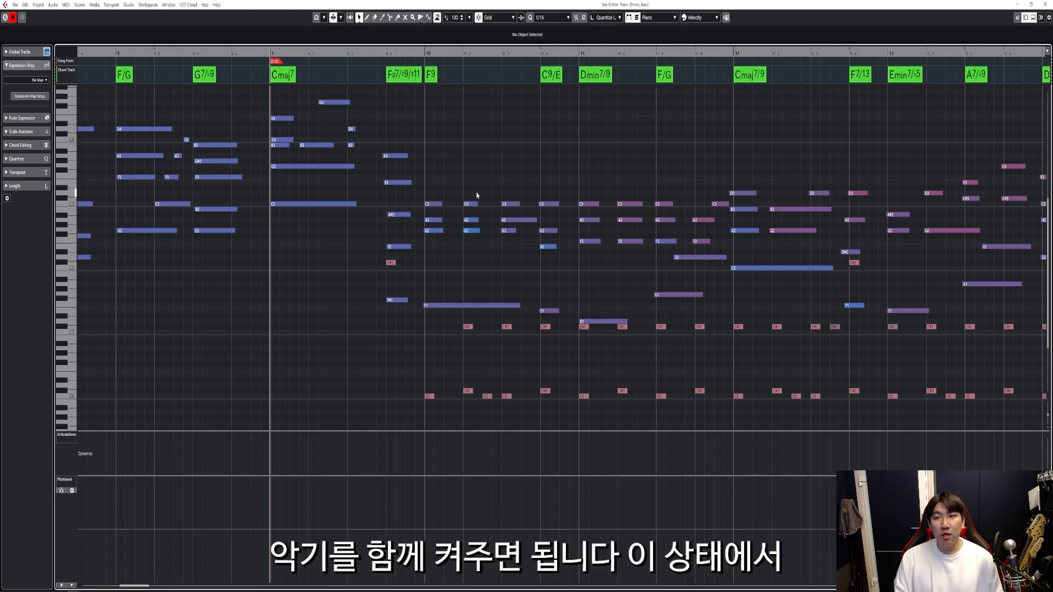
Set the event colors to Part so each instrument's notes are distinguished
{"action": "scroll", "coordinate": [476, 195], "scroll_direction": "right", "scroll_amount": 5}
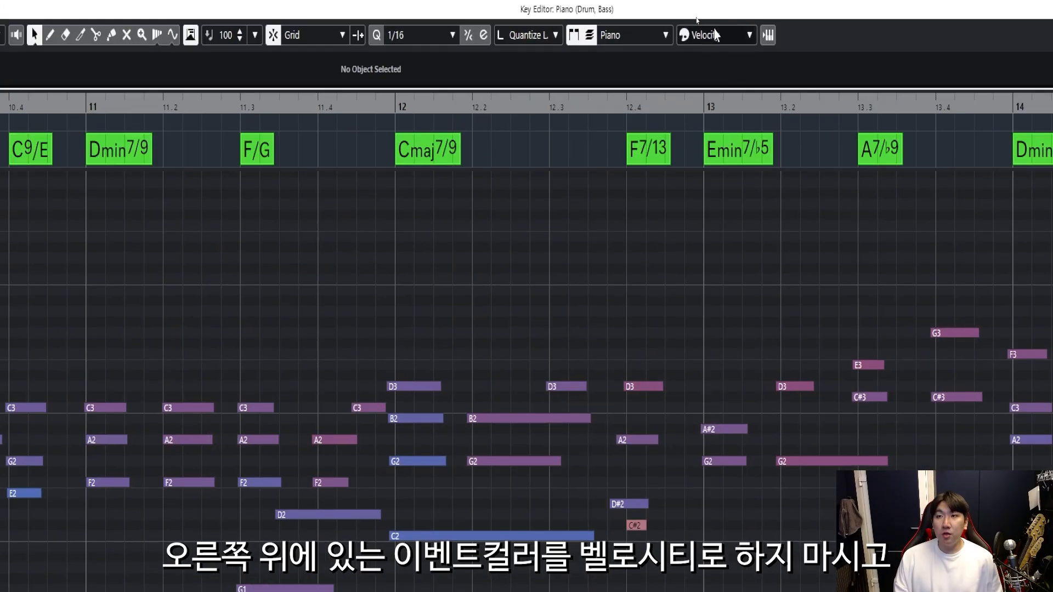
{"action": "left_click", "coordinate": [704, 39]}
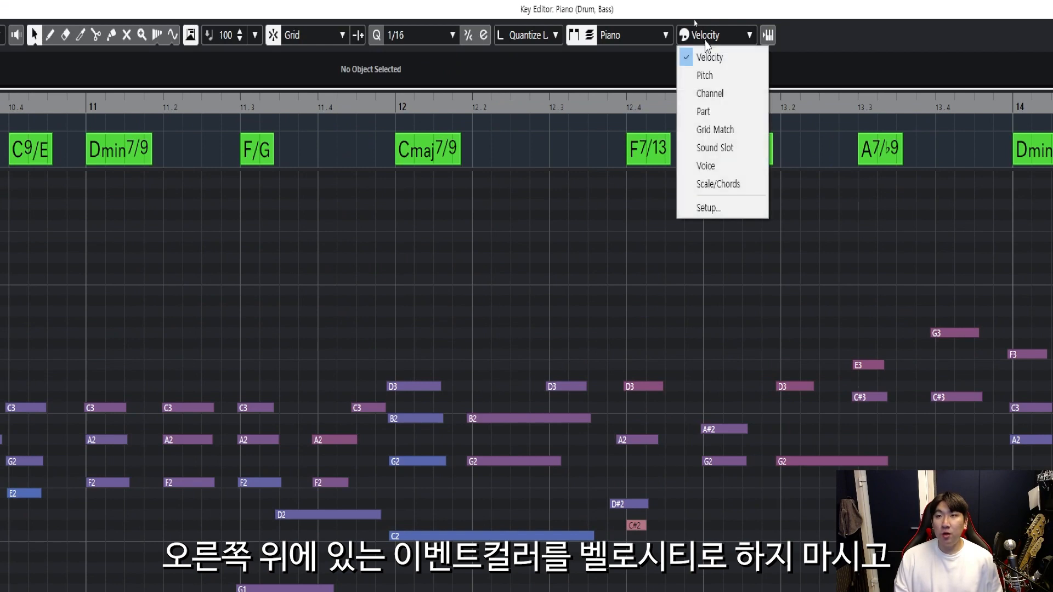
{"action": "left_click", "coordinate": [720, 110]}
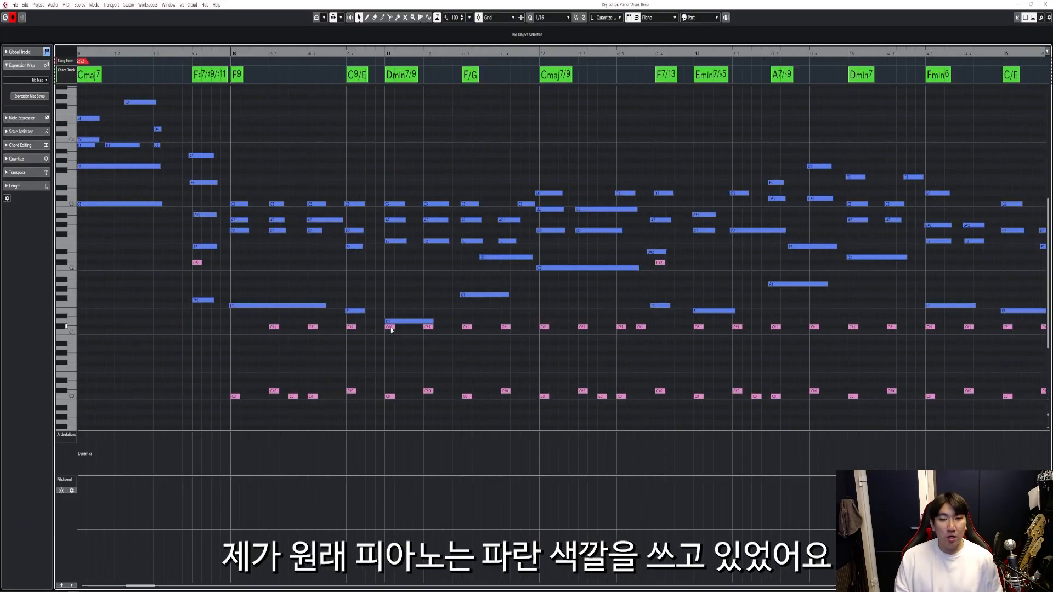
Make Bass the active part for editing and undo a test note drawn from bar 10
{"action": "left_click", "coordinate": [351, 247]}
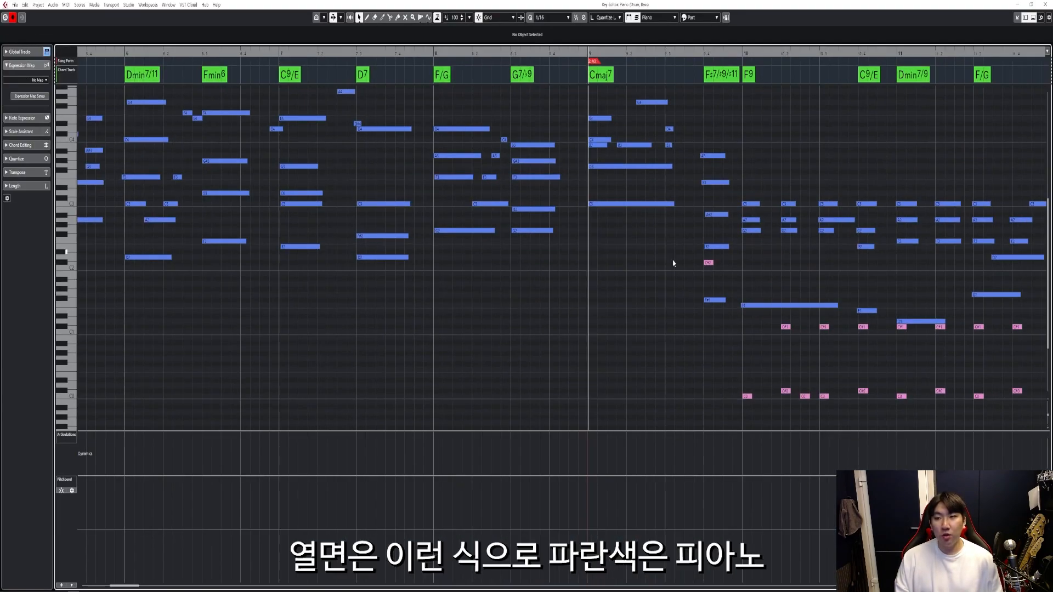
{"action": "scroll", "coordinate": [423, 212], "scroll_direction": "down", "scroll_amount": 3}
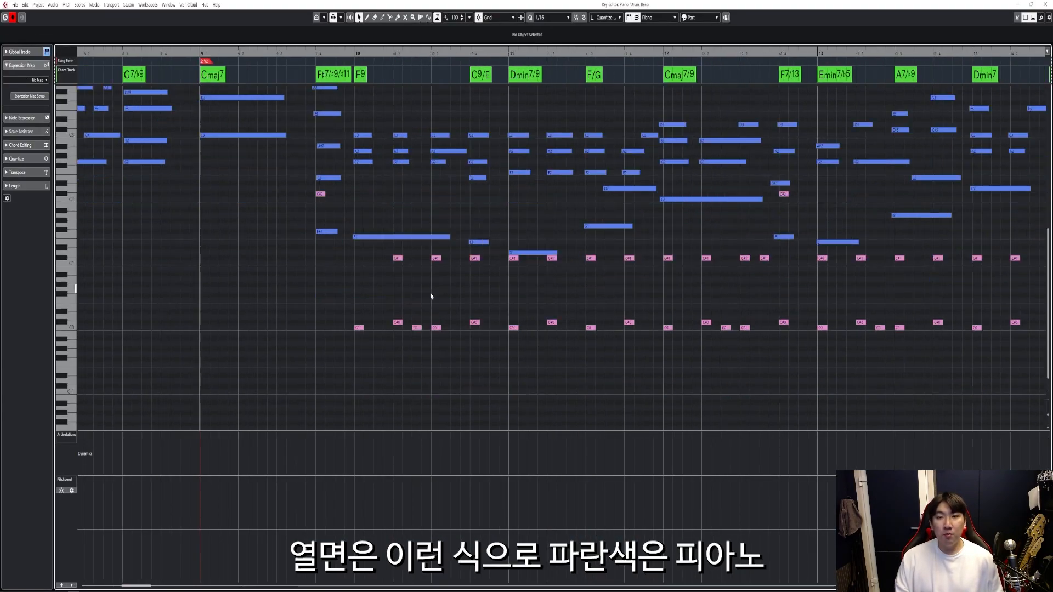
{"action": "left_click", "coordinate": [436, 258]}
{"action": "left_click", "coordinate": [495, 211]}
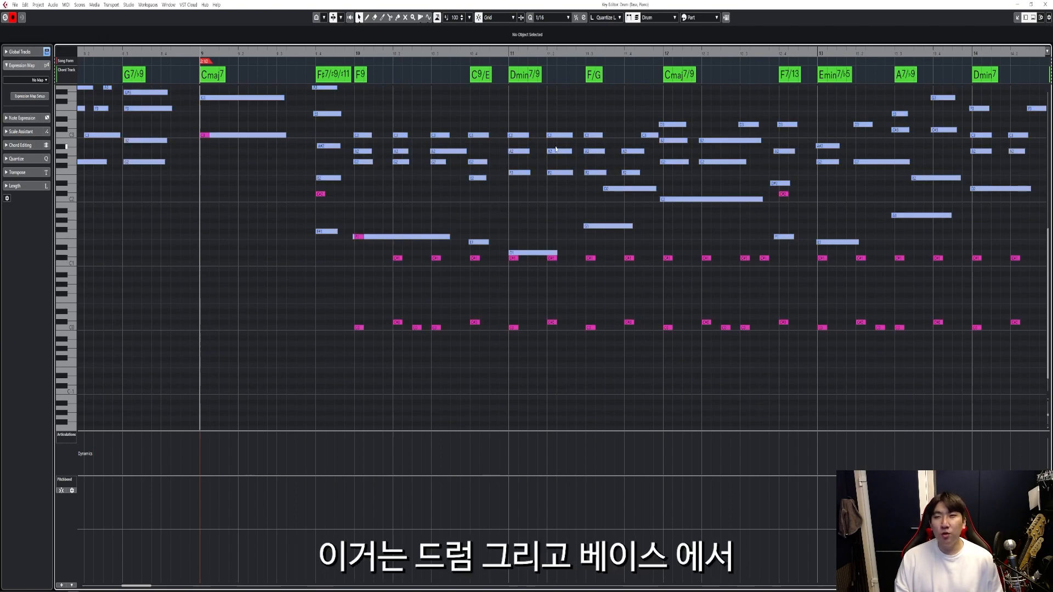
{"action": "left_click", "coordinate": [653, 18]}
{"action": "left_click", "coordinate": [652, 46]}
{"action": "left_click_drag", "start_coordinate": [359, 280], "coordinate": [553, 280]}
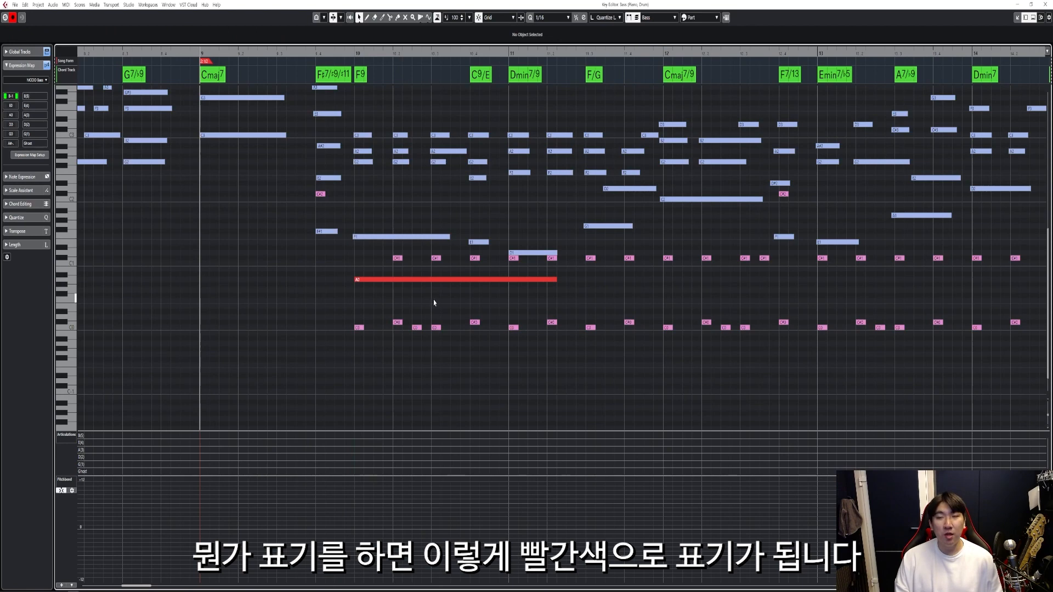
{"action": "key", "text": "ctrl+z"}
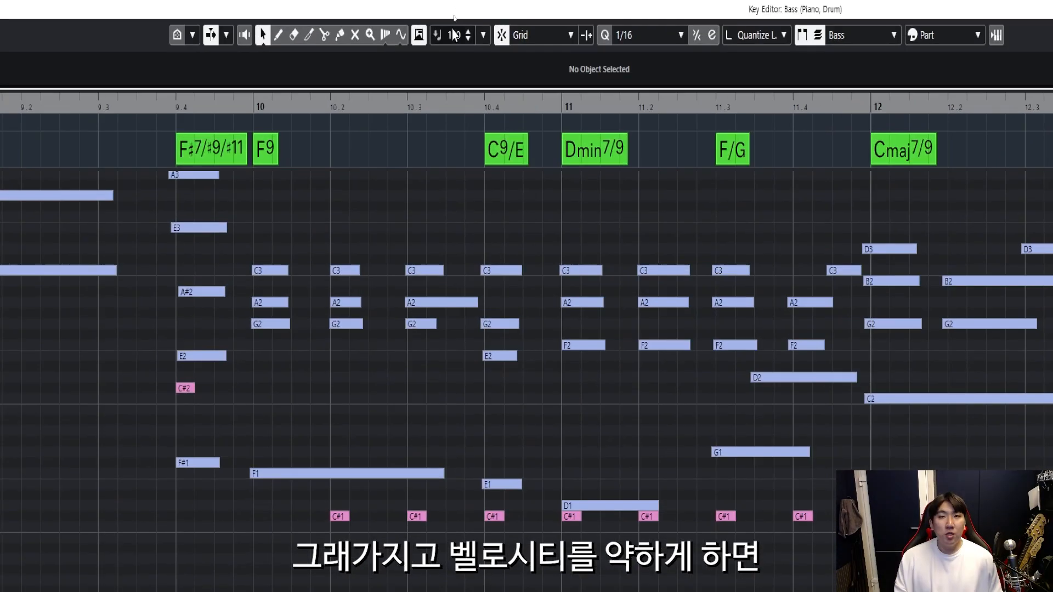
Set the insert velocity to 60 and draw an F1 bass note from bar 10 to beat 10.4
{"action": "left_click_drag", "start_coordinate": [455, 34], "coordinate": [457, 64]}
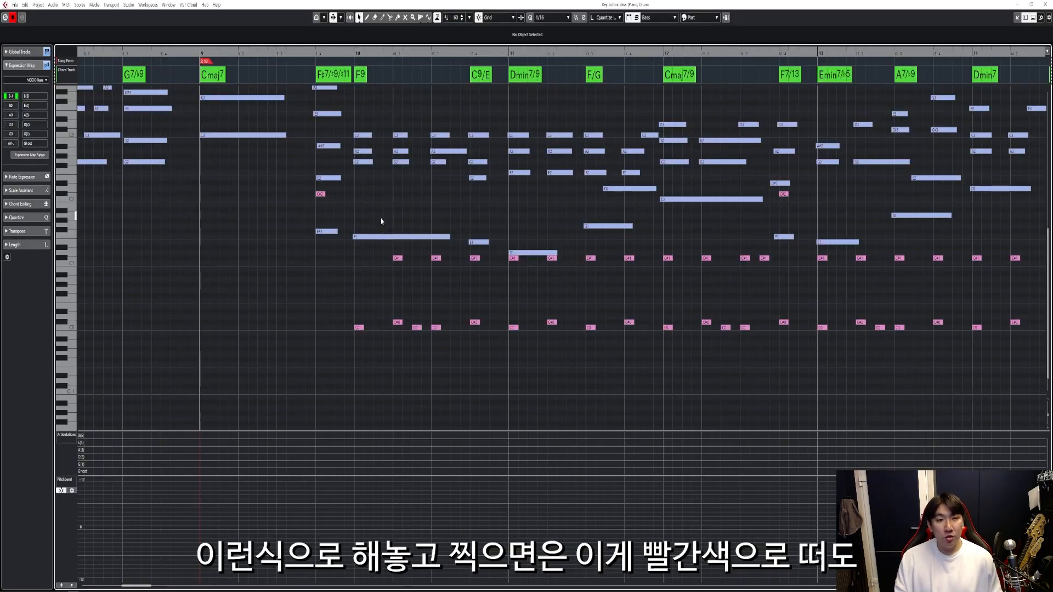
{"action": "left_click", "coordinate": [263, 453], "text": "alt"}
{"action": "left_click_drag", "start_coordinate": [361, 224], "coordinate": [459, 237]}
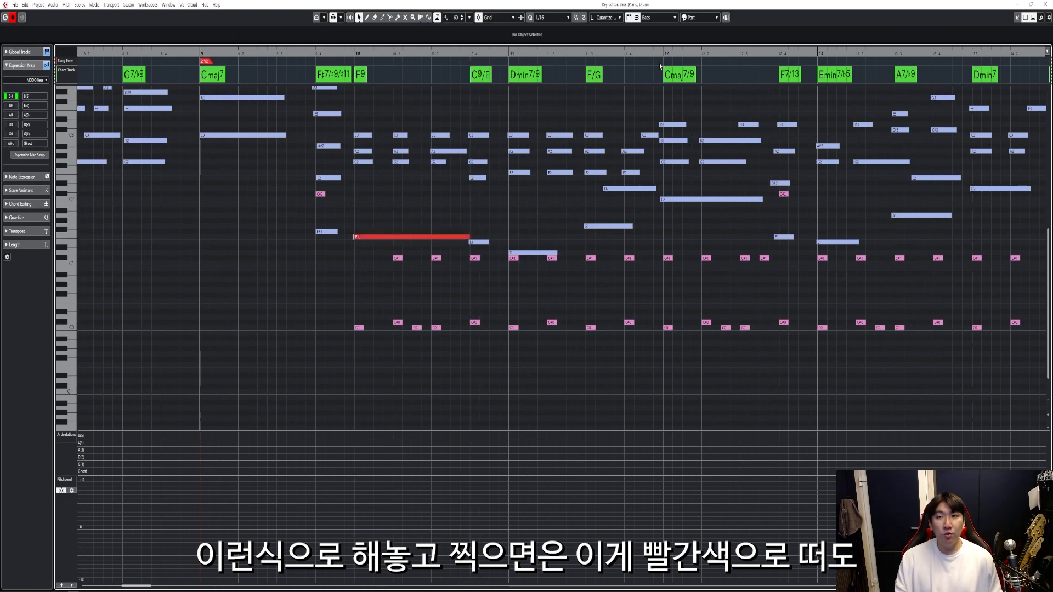
Check the new bass note's intensity with Velocity event colors and switch the colors back to Part
{"action": "left_click", "coordinate": [697, 17]}
{"action": "left_click", "coordinate": [696, 28]}
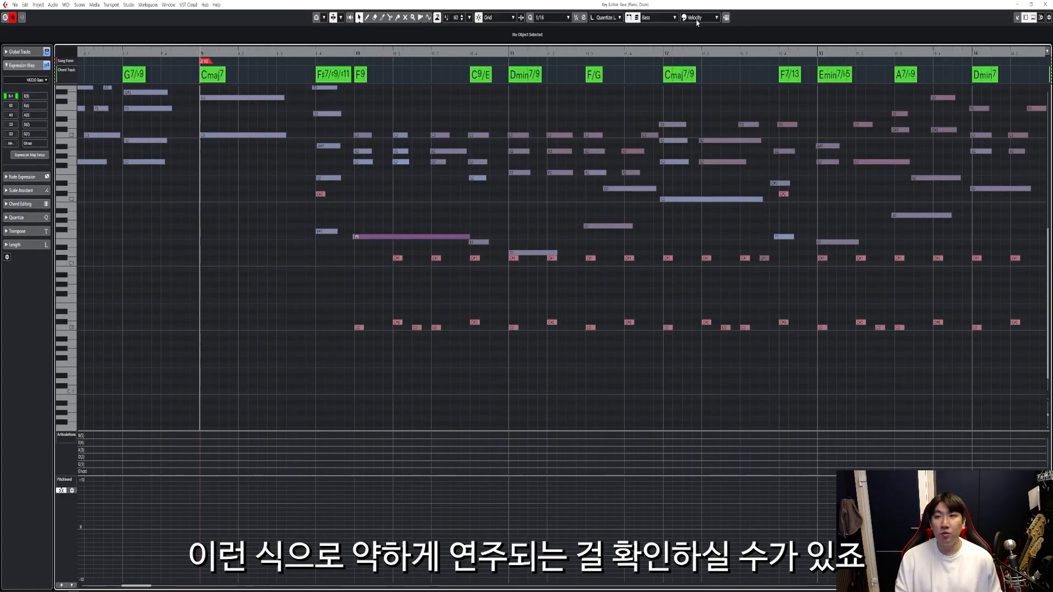
{"action": "left_click", "coordinate": [697, 18]}
{"action": "left_click", "coordinate": [696, 55]}
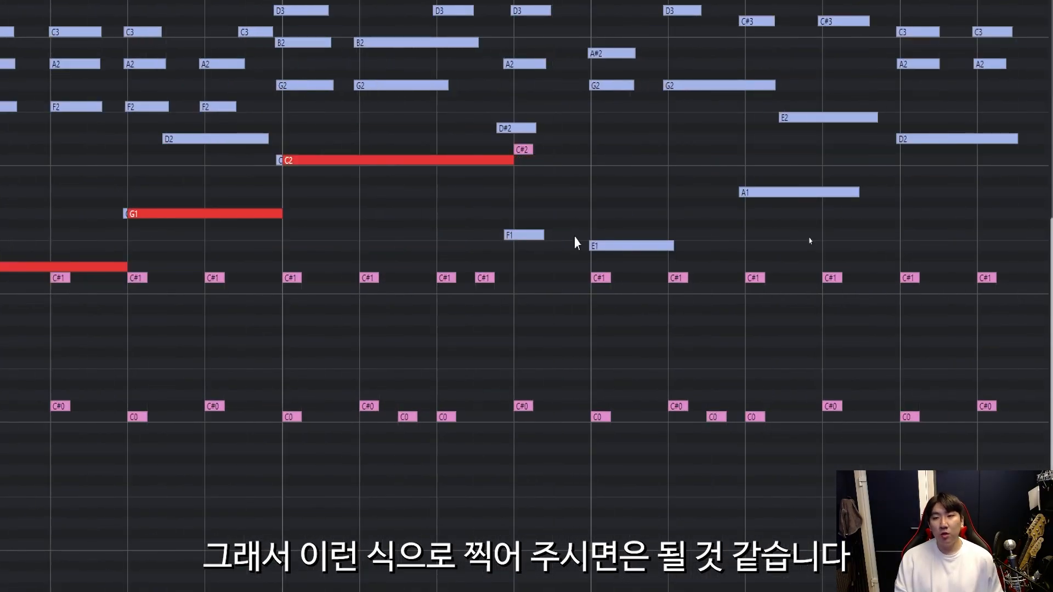
Continue the bass root notes under the chords from beat 12.4, and lower the bar 16 Gsus4/7 note to G1
{"action": "left_click_drag", "start_coordinate": [574, 237], "coordinate": [622, 230]}
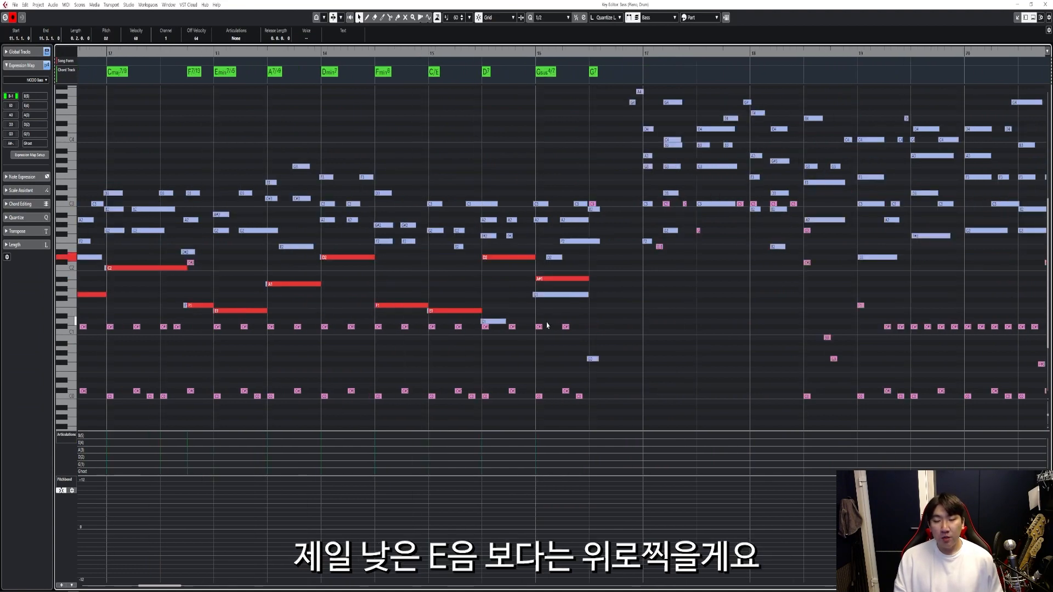
{"action": "left_click", "coordinate": [544, 284]}
{"action": "key", "text": "Down"}
{"action": "key", "text": "Down"}
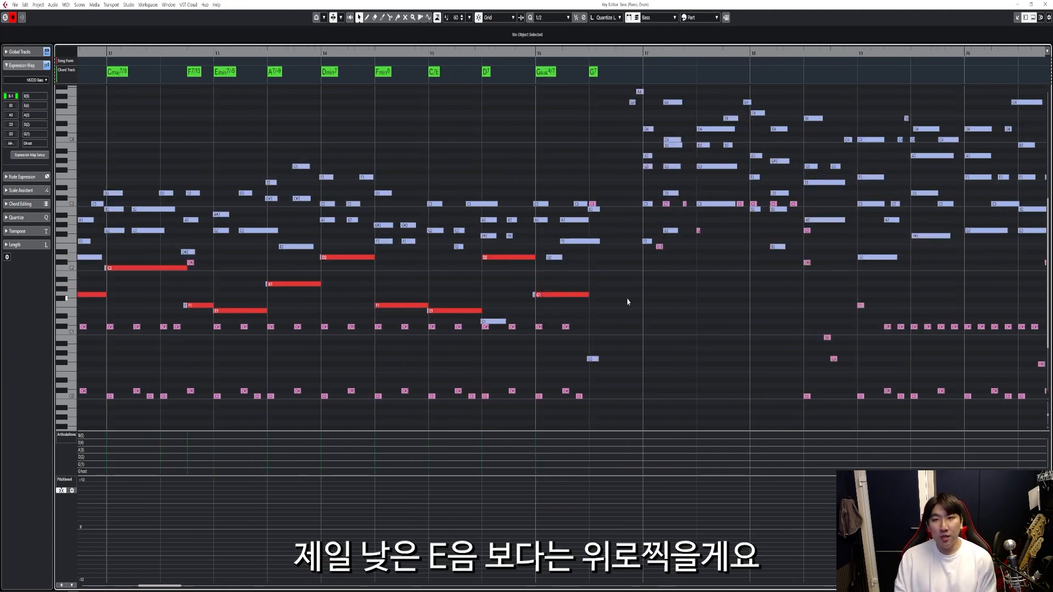
Continue the G1 bass note under the G7 chord up to bar 17
{"action": "left_click", "coordinate": [594, 295]}
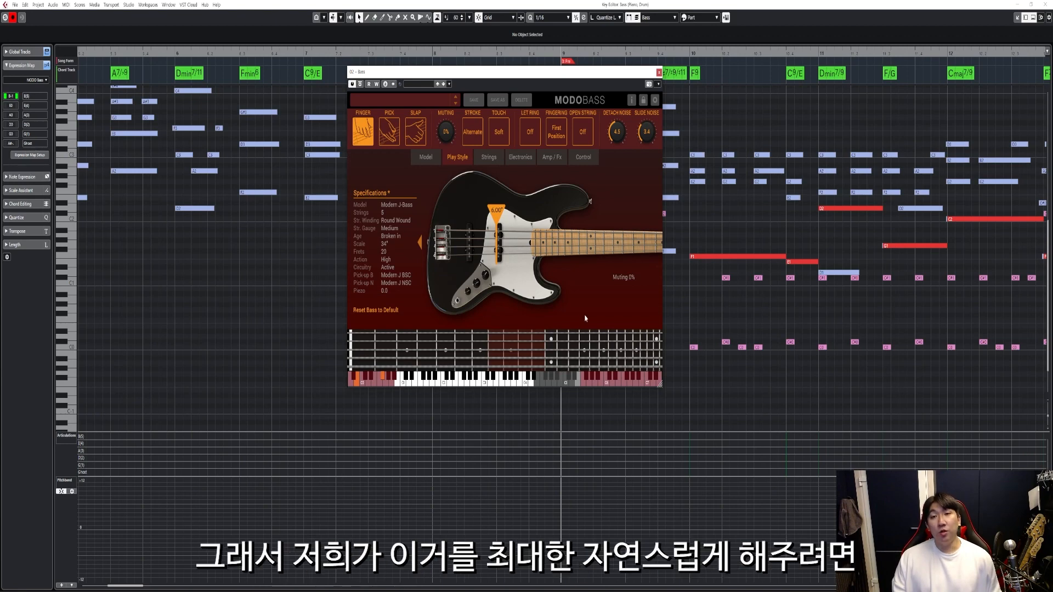
Draw two-beat open-string example notes E1, A1, D2 and G2 at bar 9 and delete them again
{"action": "left_click_drag", "start_coordinate": [725, 239], "coordinate": [800, 280]}
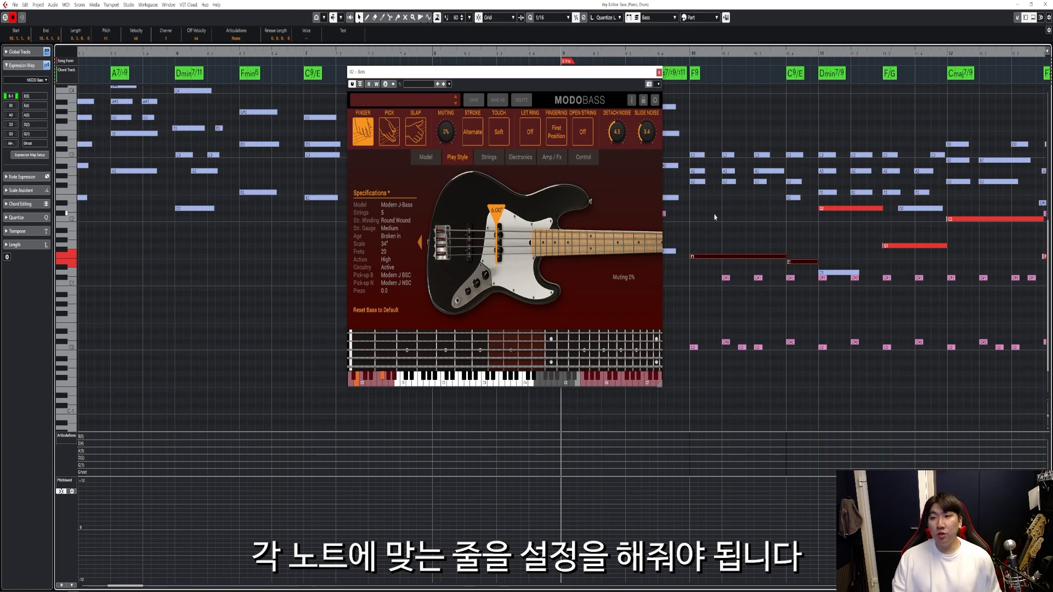
{"action": "scroll", "coordinate": [718, 229], "scroll_direction": "right", "scroll_amount": 3}
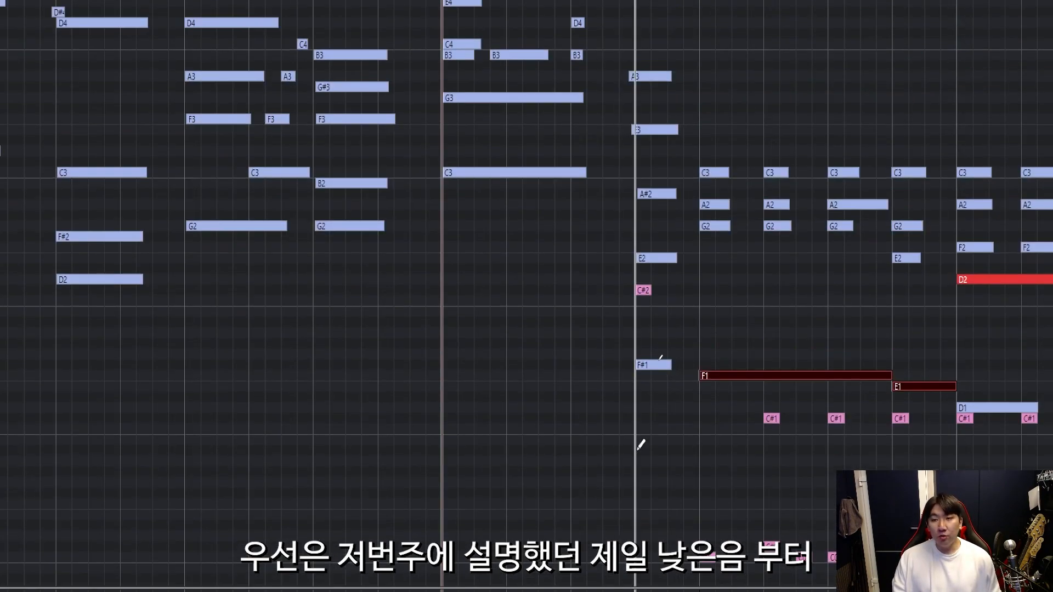
{"action": "left_click", "coordinate": [641, 433], "text": "alt"}
{"action": "key", "text": "Right"}
{"action": "left_click", "coordinate": [506, 387]}
{"action": "left_click", "coordinate": [509, 333]}
{"action": "left_click", "coordinate": [505, 279]}
{"action": "left_click", "coordinate": [511, 226]}
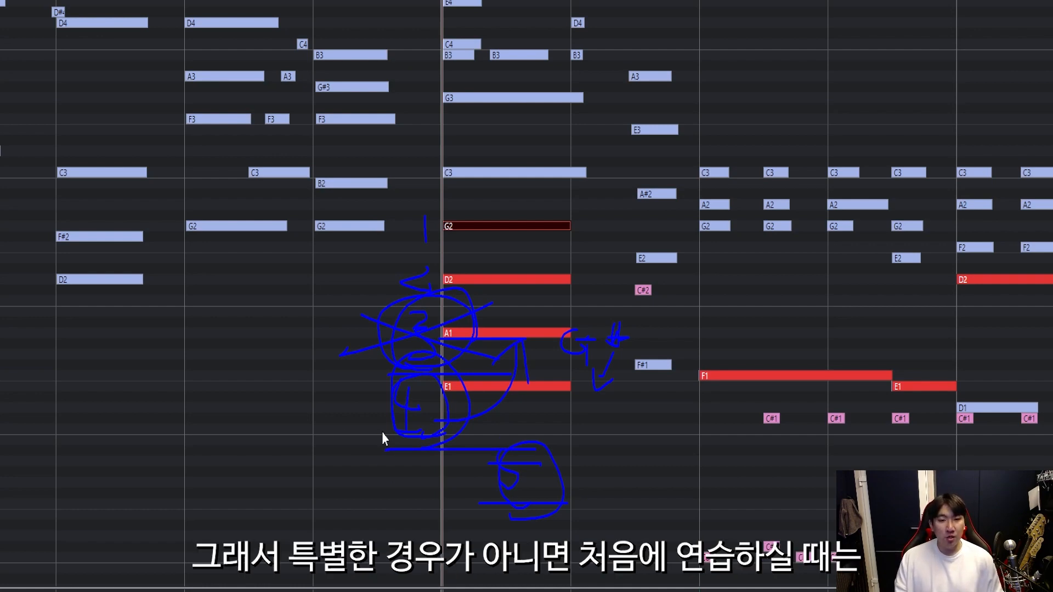
{"action": "left_click_drag", "start_coordinate": [410, 220], "coordinate": [384, 449]}
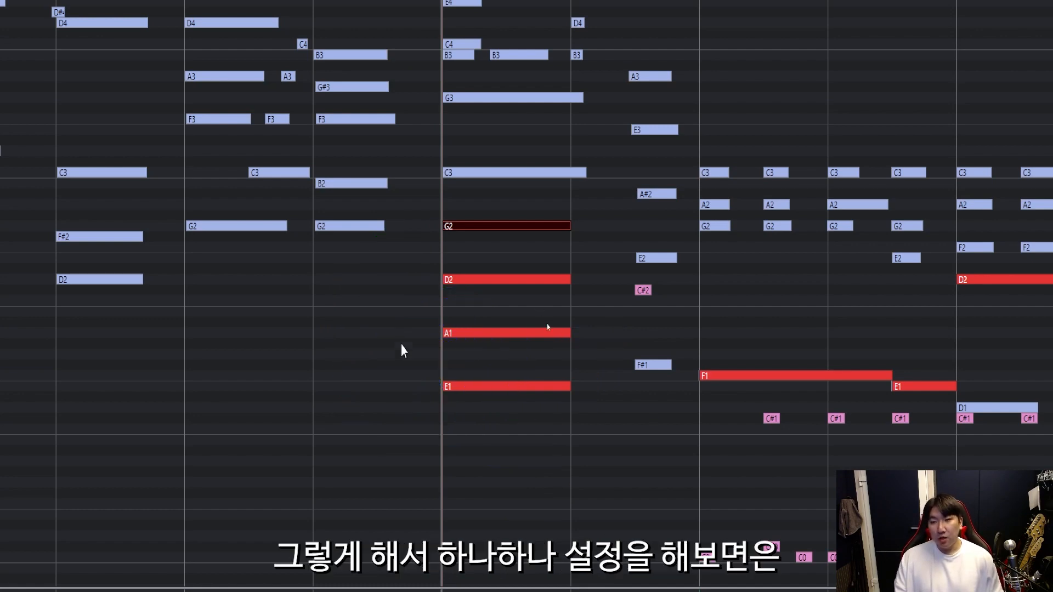
{"action": "left_click_drag", "start_coordinate": [471, 498], "coordinate": [522, 225]}
{"action": "key", "text": "Delete"}
Assign the string articulations E(4) from bar 10, A(3) from bar 11 and E(4) from beat 11.3
{"action": "scroll", "coordinate": [758, 352], "scroll_direction": "right", "scroll_amount": 5}
{"action": "scroll", "coordinate": [586, 370], "scroll_direction": "down", "scroll_amount": 3}
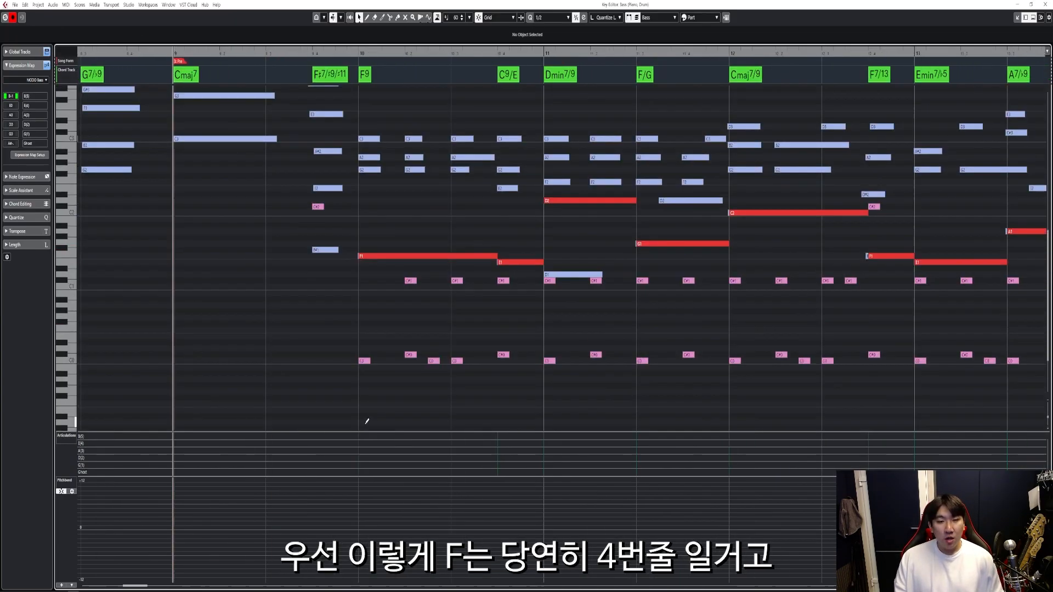
{"action": "left_click", "coordinate": [363, 444]}
{"action": "scroll", "coordinate": [498, 404], "scroll_direction": "right", "scroll_amount": 3}
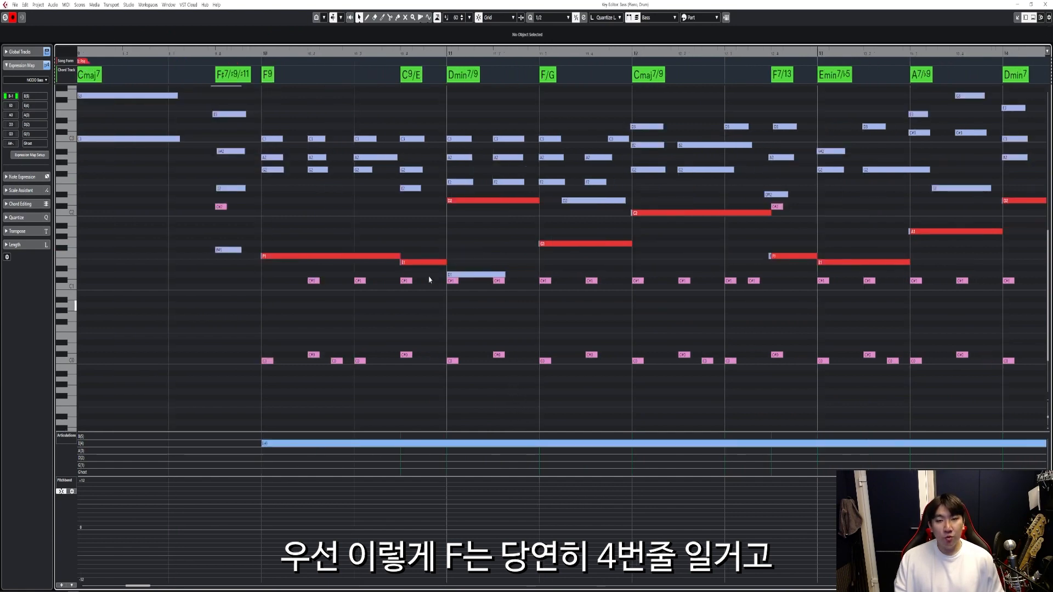
{"action": "left_click", "coordinate": [463, 451]}
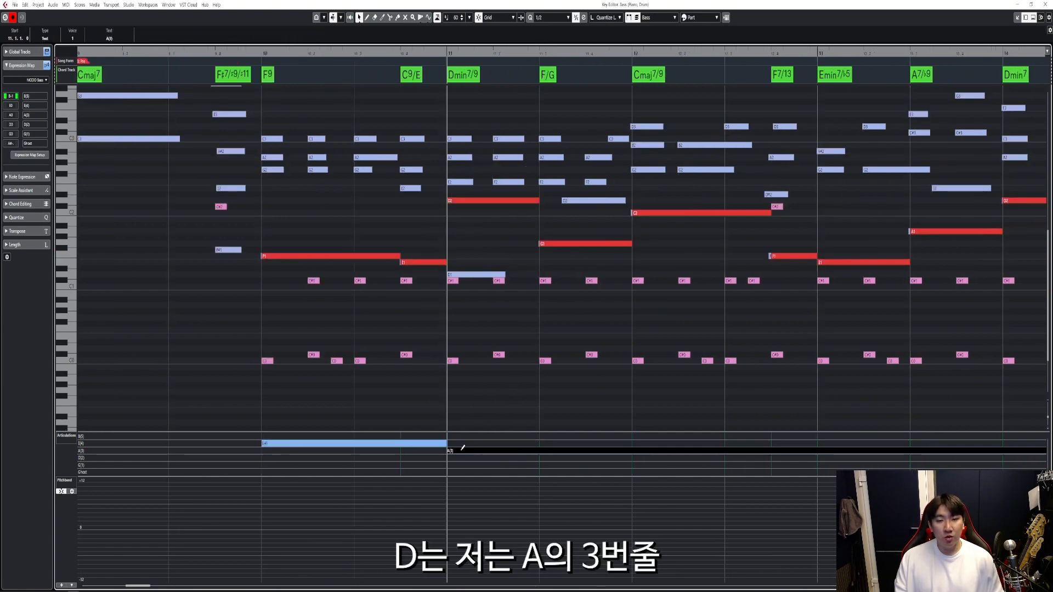
{"action": "scroll", "coordinate": [477, 301], "scroll_direction": "right", "scroll_amount": 3}
{"action": "left_click", "coordinate": [444, 443]}
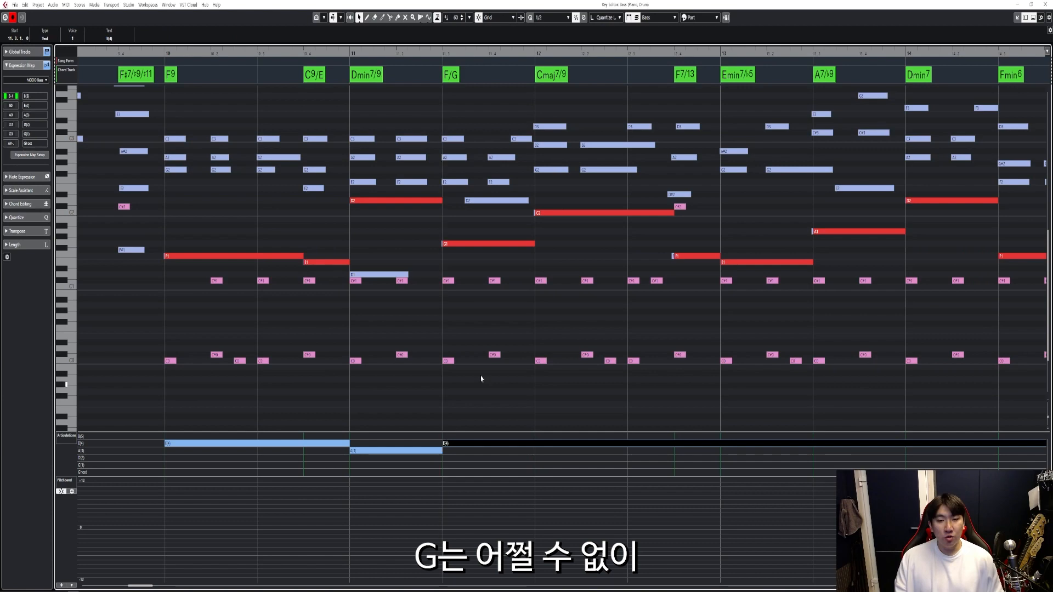
Assign the A(3) string articulation from bar 12 and E(4) from the F1 note at beat 12.4
{"action": "scroll", "coordinate": [475, 384], "scroll_direction": "right", "scroll_amount": 1}
{"action": "left_click", "coordinate": [472, 212]}
{"action": "left_click", "coordinate": [443, 451]}
{"action": "scroll", "coordinate": [478, 387], "scroll_direction": "right", "scroll_amount": 2}
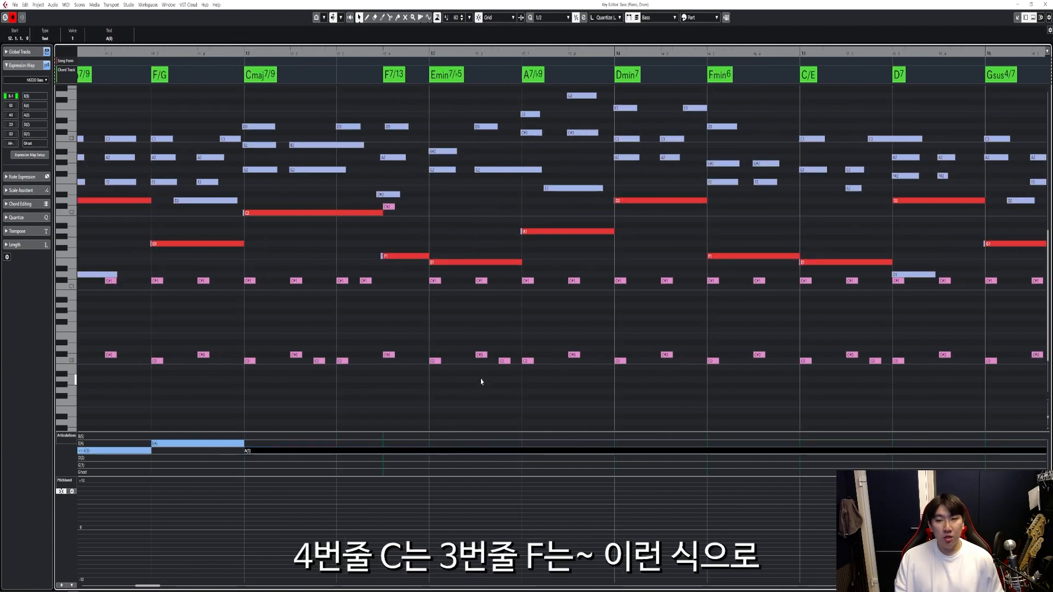
{"action": "left_click", "coordinate": [385, 257]}
{"action": "left_click", "coordinate": [387, 444]}
{"action": "left_click", "coordinate": [387, 446]}
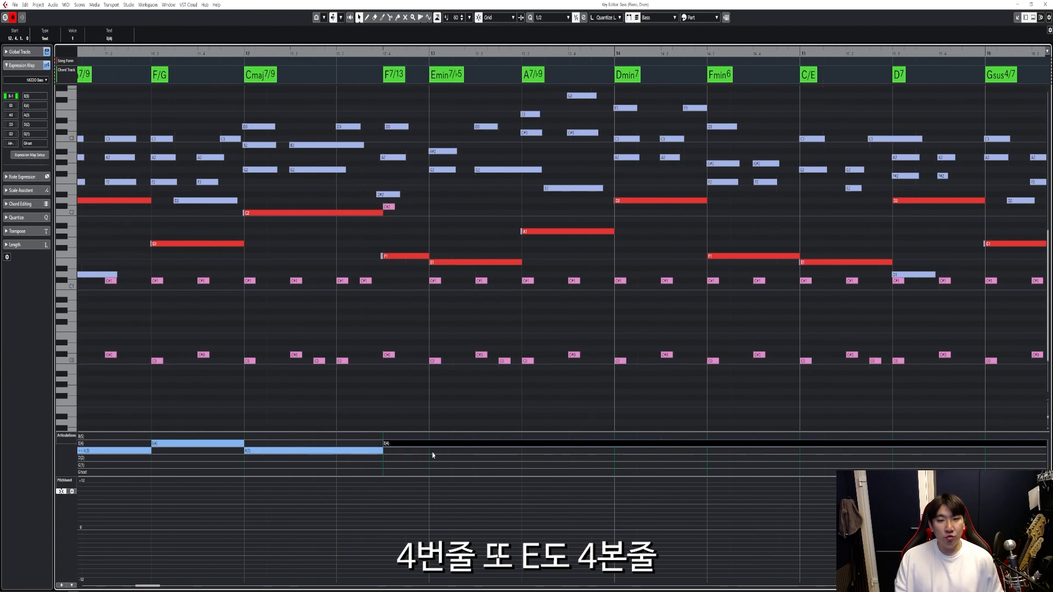
Assign the string articulations A(3) from bar 14, E(4) from beat 14.3, A(3) from beat 15.3 and E(4) from bar 16
{"action": "left_click", "coordinate": [525, 232]}
{"action": "scroll", "coordinate": [387, 298], "scroll_direction": "right", "scroll_amount": 2}
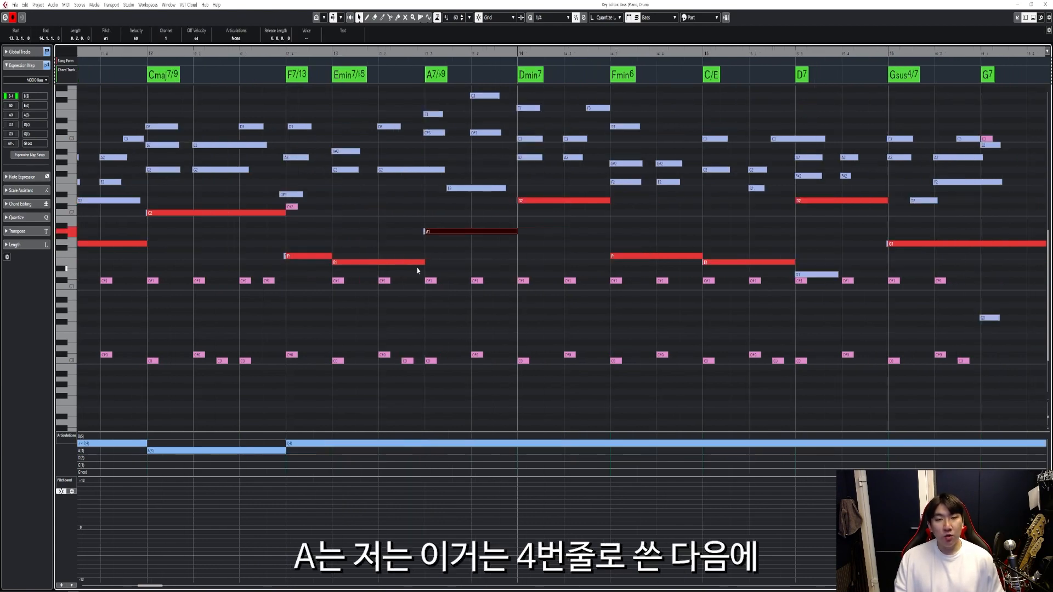
{"action": "left_click", "coordinate": [521, 451]}
{"action": "scroll", "coordinate": [494, 379], "scroll_direction": "right", "scroll_amount": 2}
{"action": "left_click", "coordinate": [446, 256]}
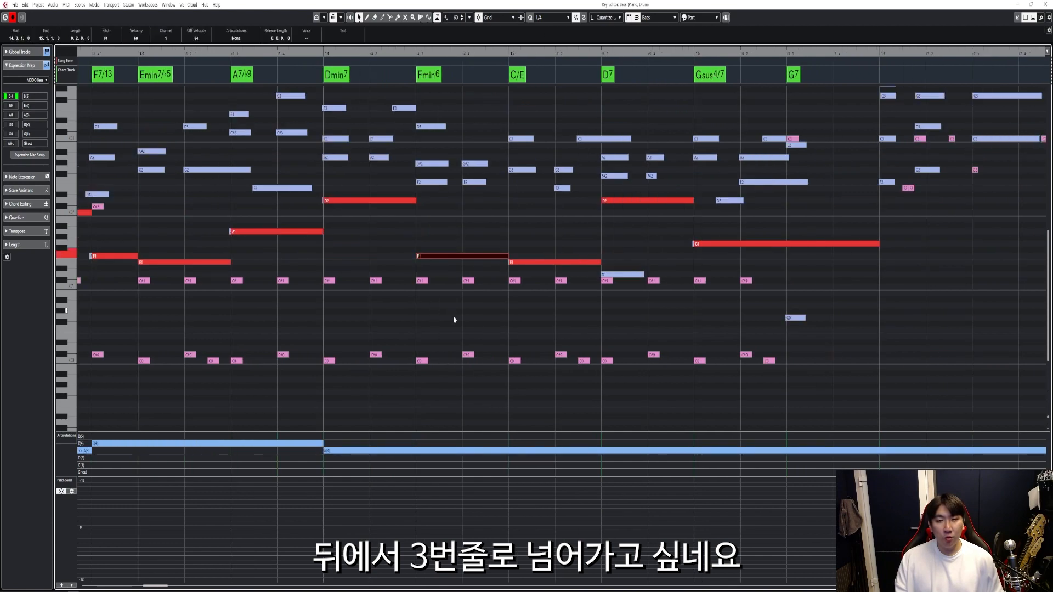
{"action": "left_click", "coordinate": [417, 443]}
{"action": "scroll", "coordinate": [494, 444], "scroll_direction": "right", "scroll_amount": 2}
{"action": "left_click", "coordinate": [514, 451]}
{"action": "left_click", "coordinate": [600, 443]}
Zoom out to an overview of the bass part and move the MODO Bass window off the bar 10 notes
{"action": "left_click", "coordinate": [603, 405]}
{"action": "key", "text": "g"}
{"action": "key", "text": "g"}
{"action": "key", "text": "g"}
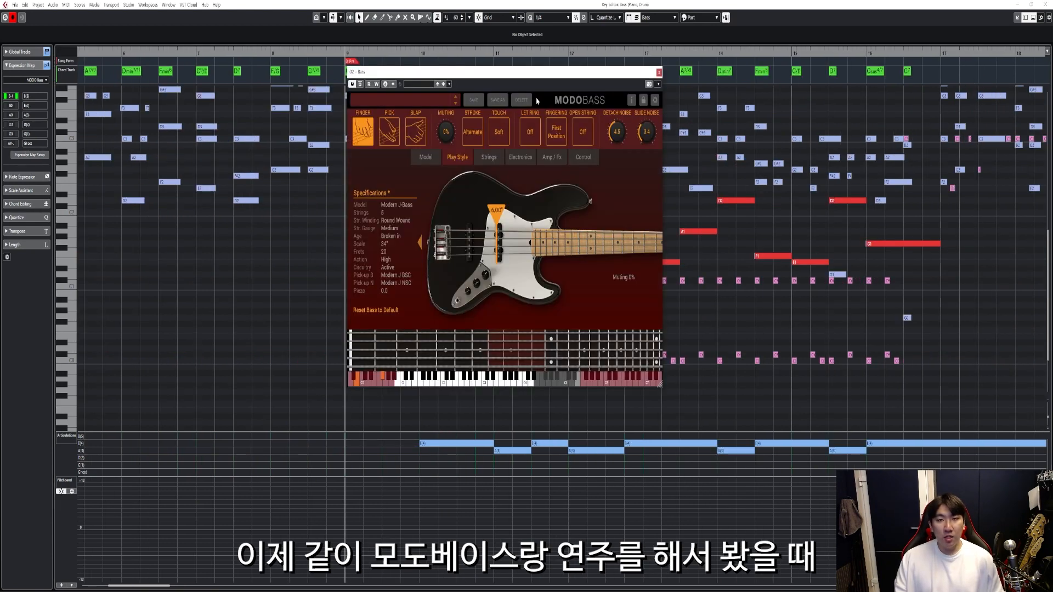
{"action": "left_click_drag", "start_coordinate": [559, 79], "coordinate": [243, 80]}
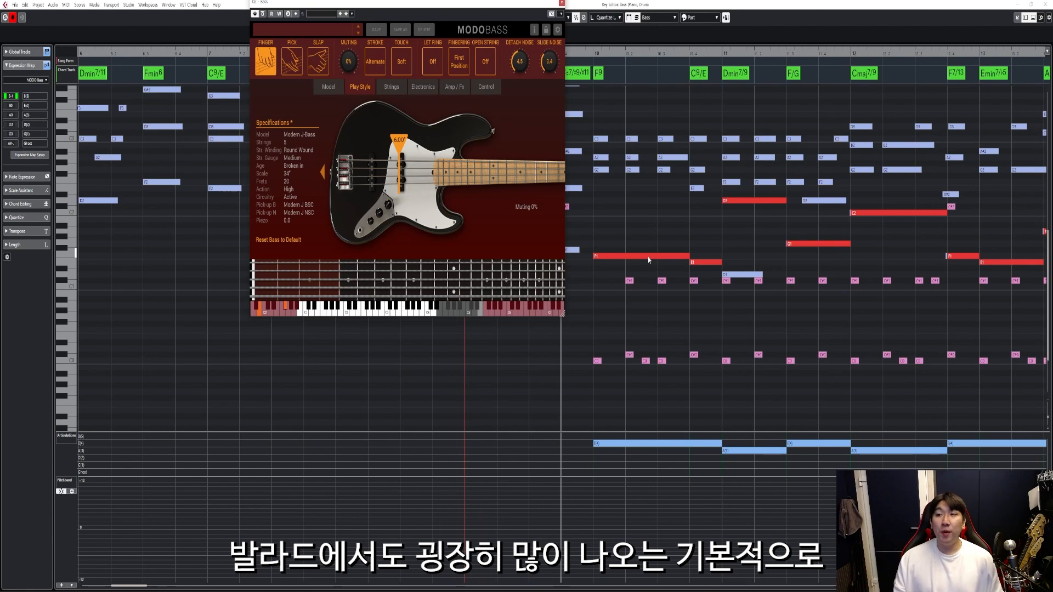
Examine the kick and rim shot notes of the drum pattern in bar 10
{"action": "left_click", "coordinate": [662, 359]}
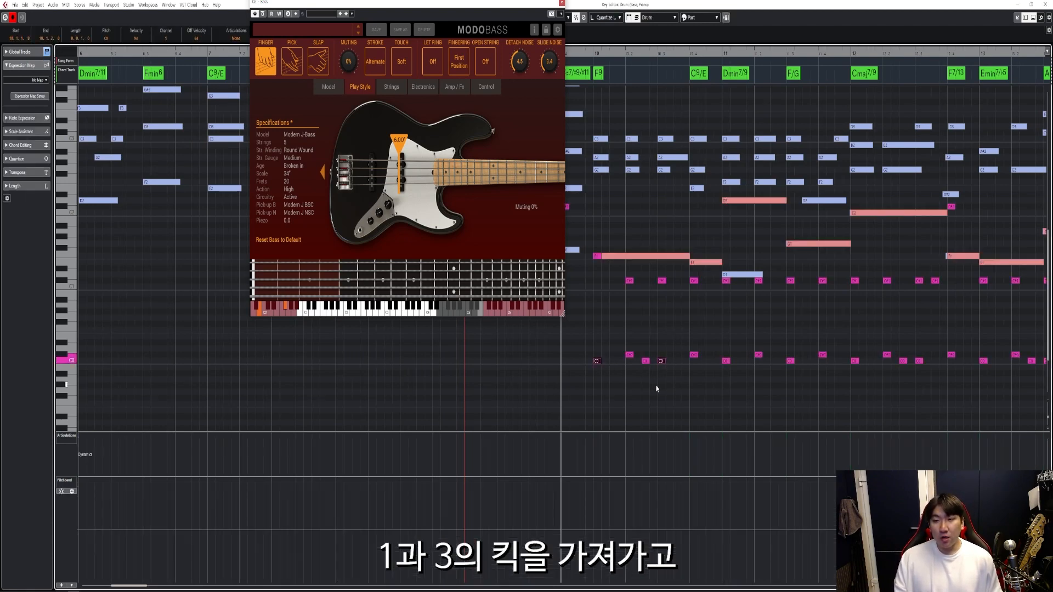
{"action": "left_click", "coordinate": [630, 357], "text": "shift"}
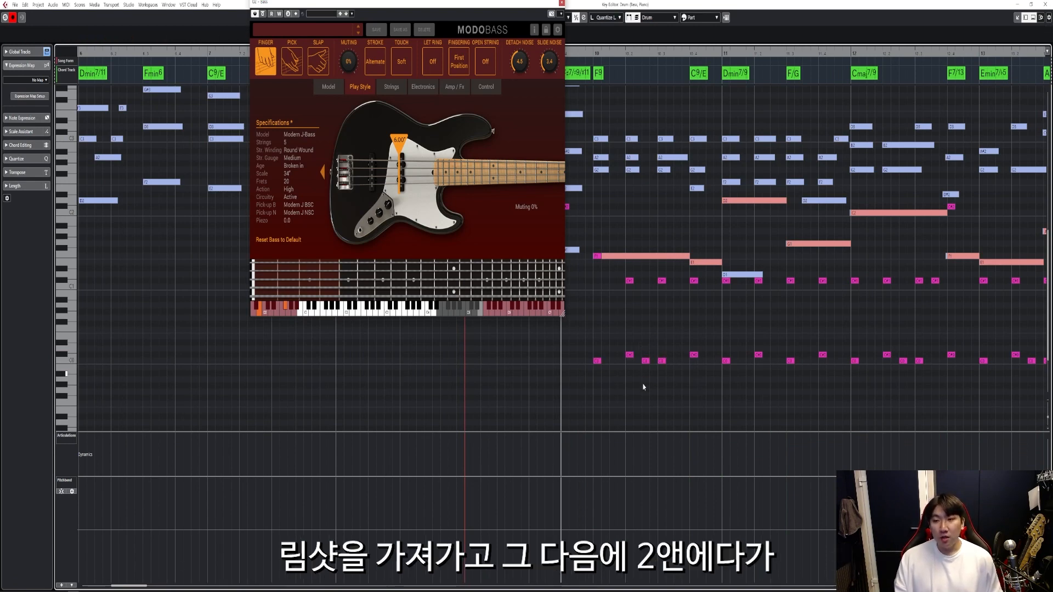
{"action": "left_click_drag", "start_coordinate": [640, 347], "coordinate": [668, 341]}
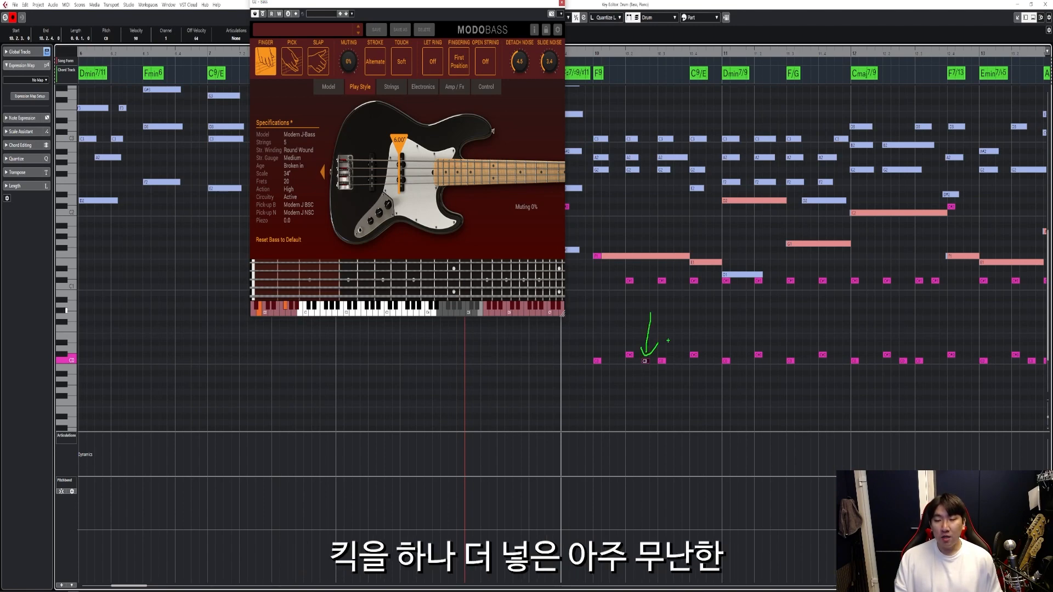
Split the F1 bass note in bar 10 at the kick drum hits on 10.2.3 and 10.3
{"action": "left_click", "coordinate": [641, 256]}
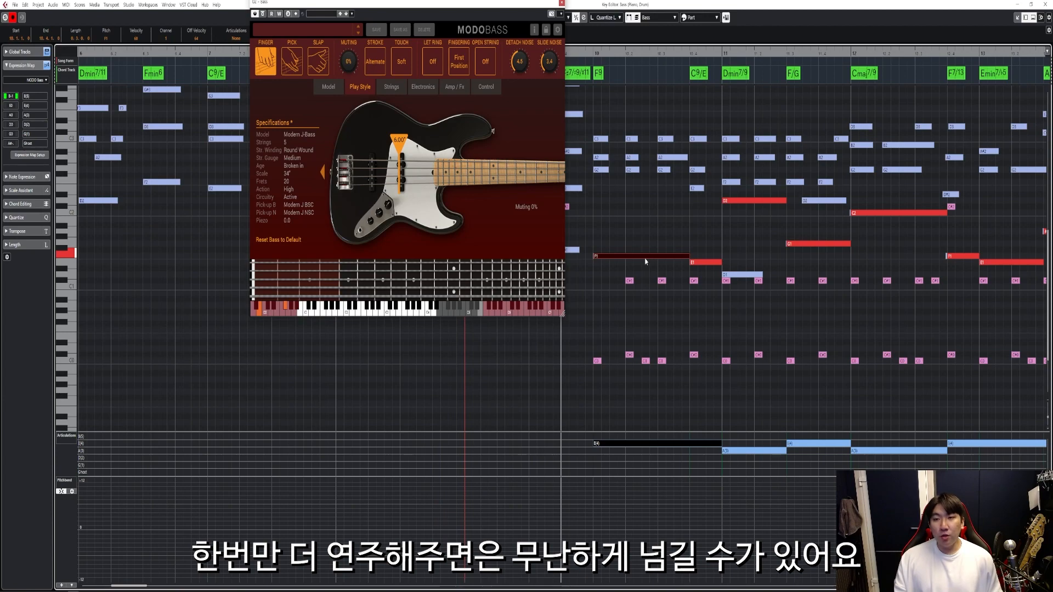
{"action": "left_click", "coordinate": [645, 257], "text": "alt"}
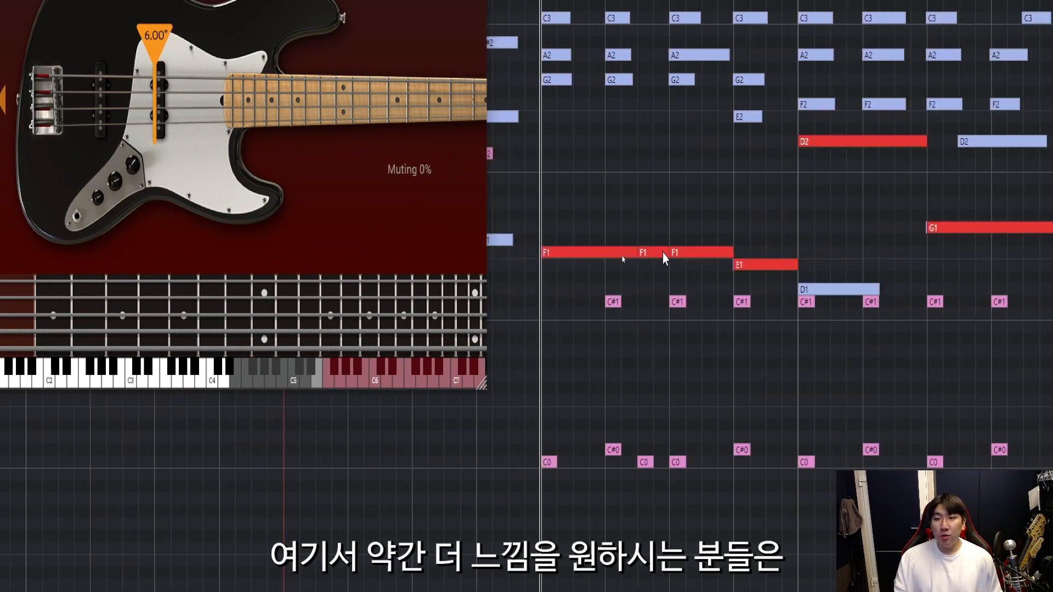
Audition the F1 note at 10.2.3 shortened to a sixteenth and lengthen it back to beat 10.3
{"action": "left_click_drag", "start_coordinate": [667, 252], "coordinate": [660, 273]}
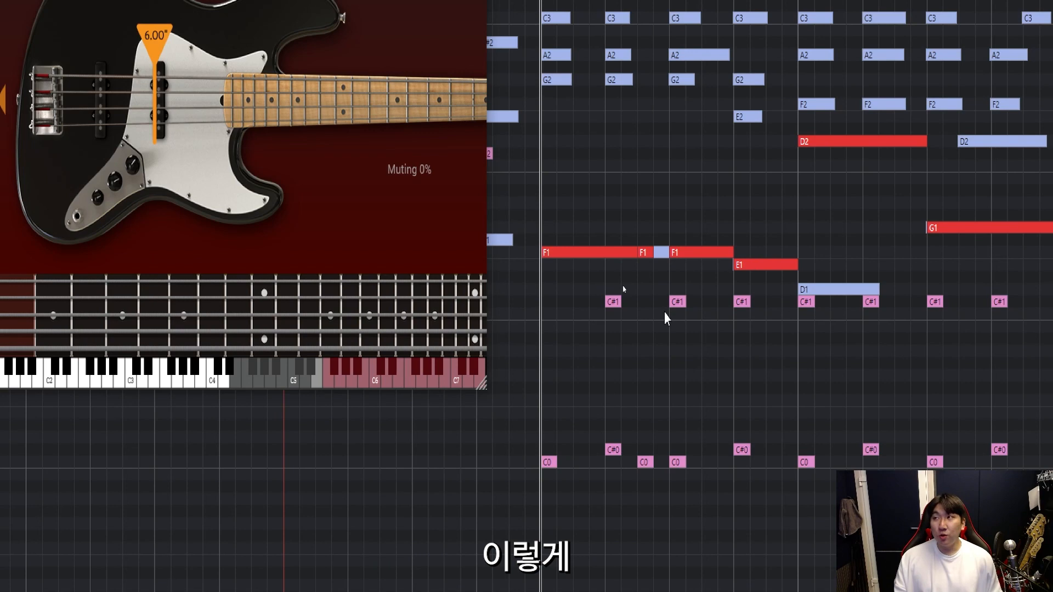
{"action": "key", "text": "space"}
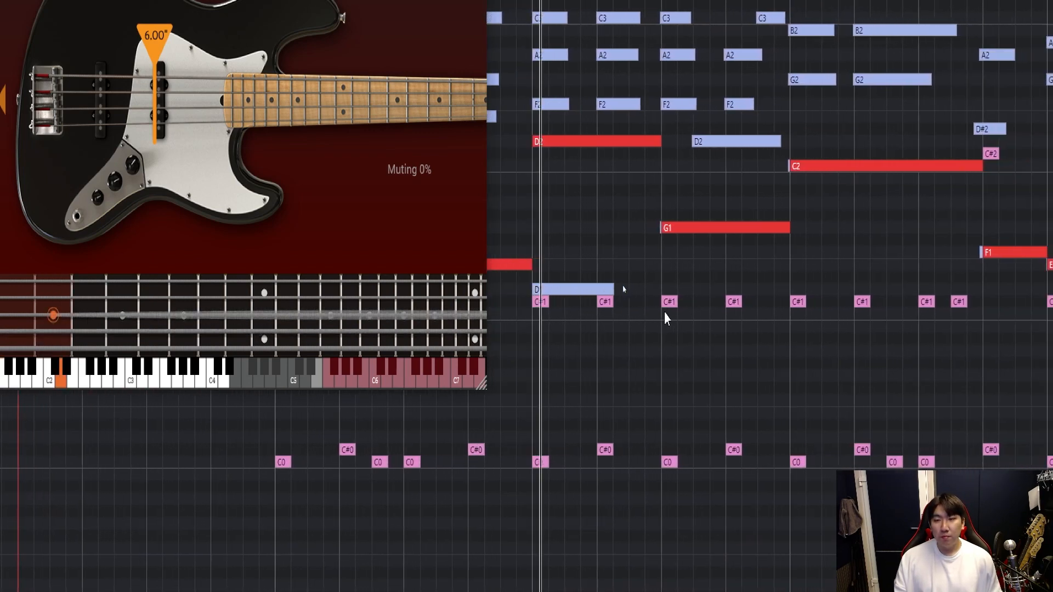
{"action": "key", "text": "space"}
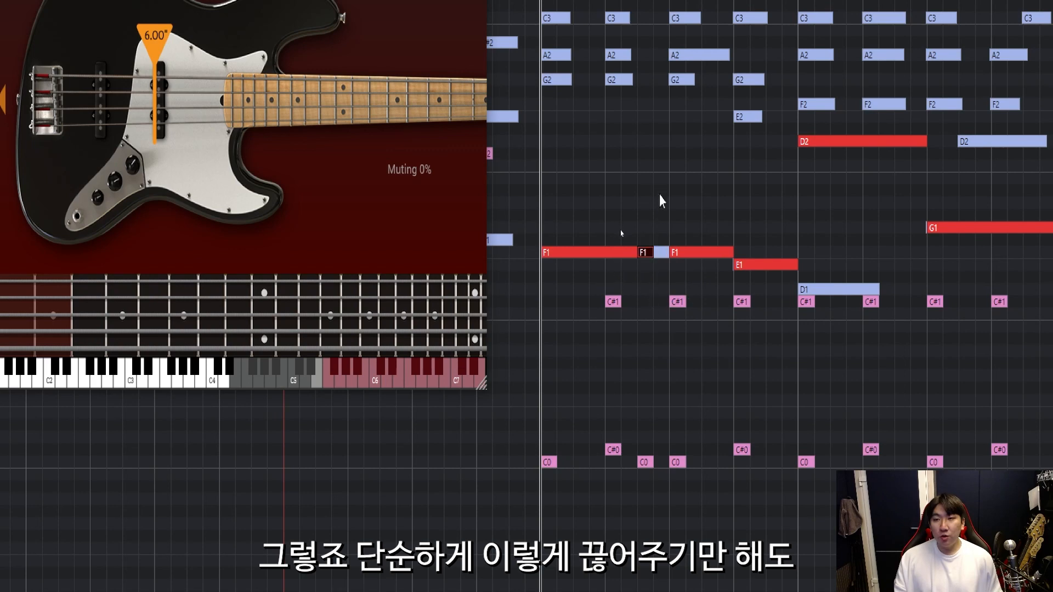
{"action": "left_click_drag", "start_coordinate": [657, 221], "coordinate": [640, 299]}
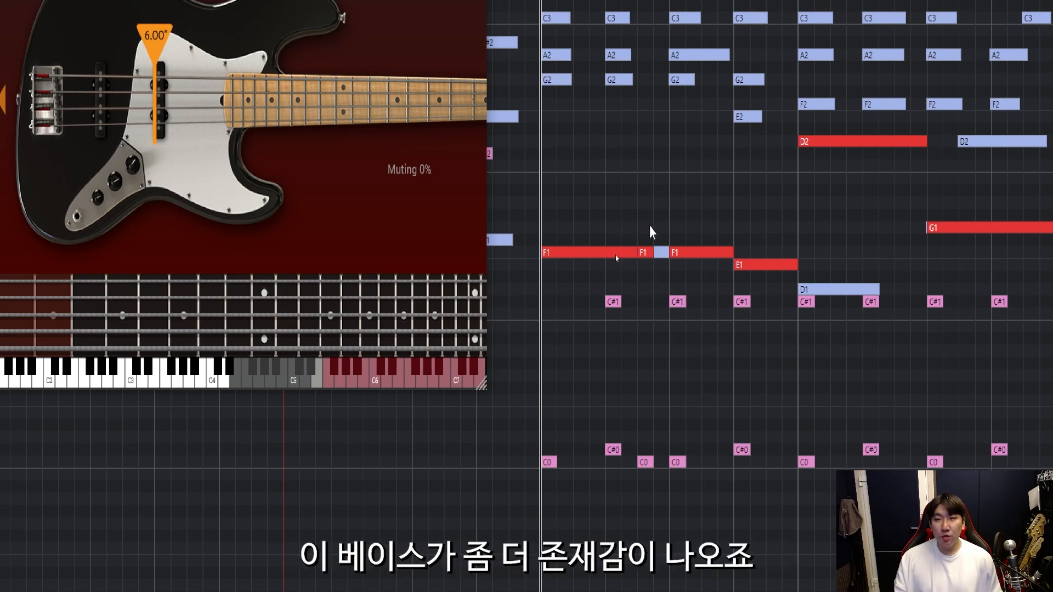
{"action": "left_click_drag", "start_coordinate": [650, 253], "coordinate": [669, 253]}
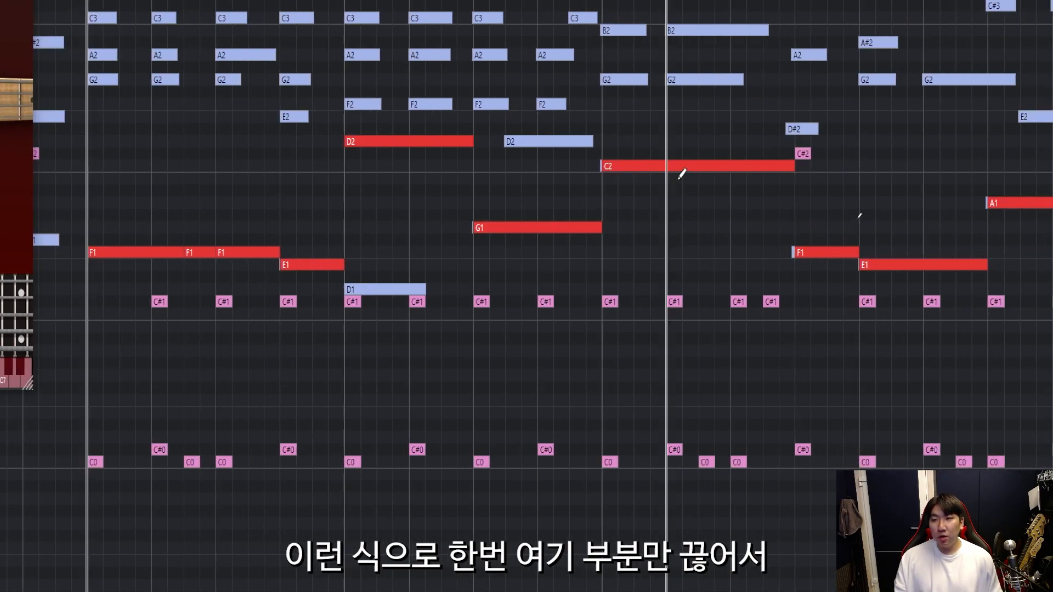
Split the C2 bass note of bar 12 at 12.2.3 and 12.3, and the E1 note of bar 13 at 13.2.3
{"action": "key", "text": "c"}
{"action": "left_click", "coordinate": [698, 171]}
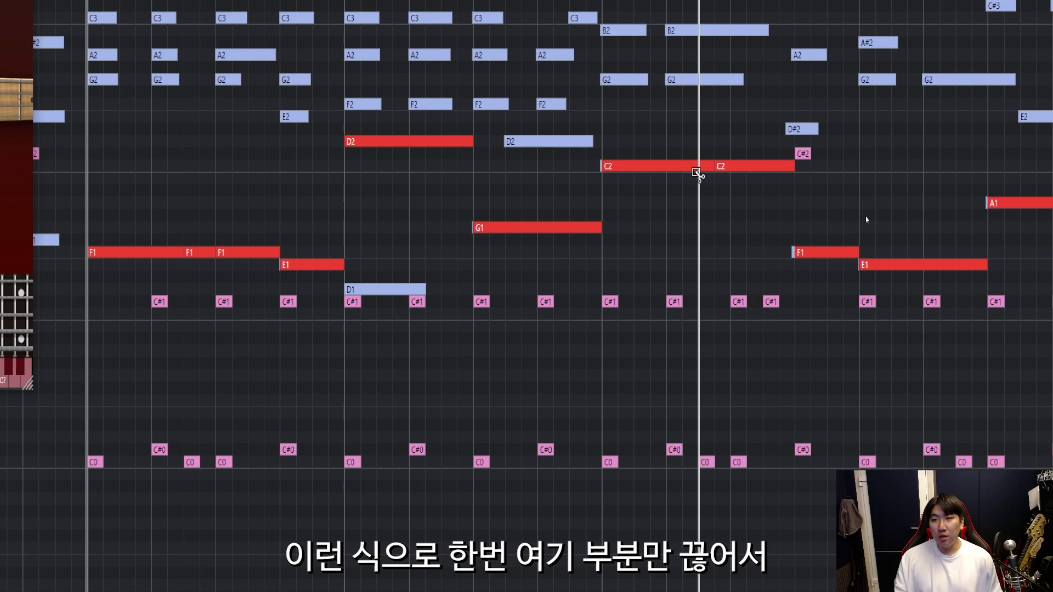
{"action": "key", "text": "c"}
{"action": "left_click", "coordinate": [700, 166]}
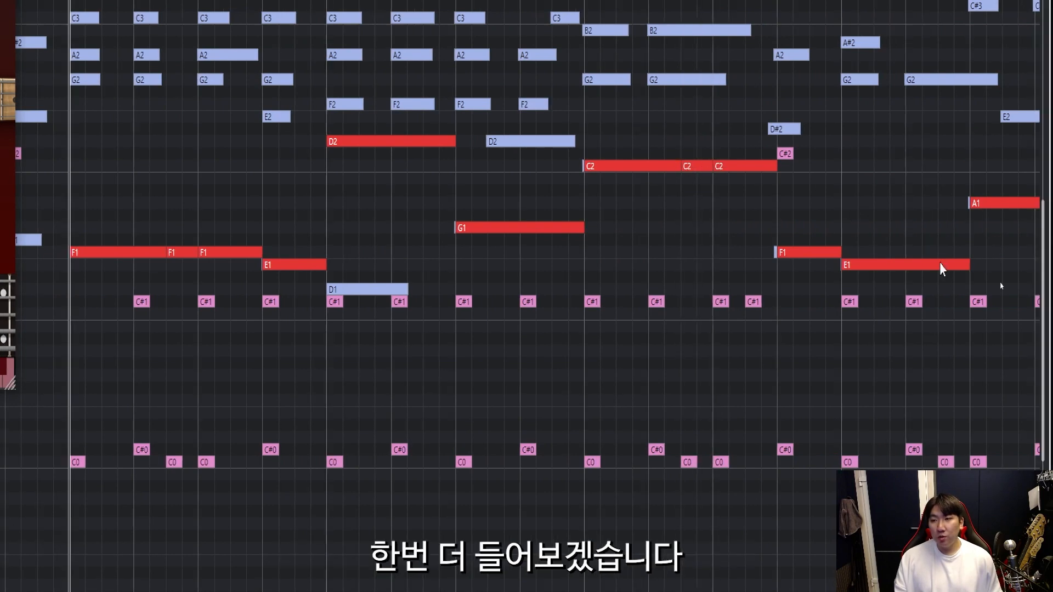
{"action": "left_click", "coordinate": [938, 266], "text": "alt"}
{"action": "scroll", "coordinate": [940, 305], "scroll_direction": "left", "scroll_amount": 2}
{"action": "scroll", "coordinate": [938, 303], "scroll_direction": "right", "scroll_amount": 5}
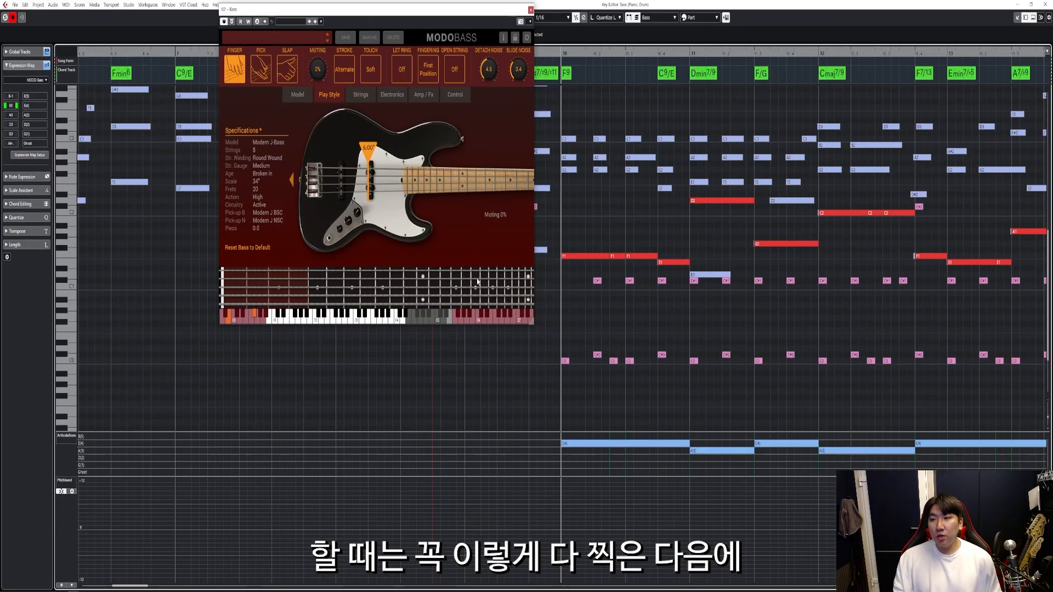
Select all the bass notes from bar 10 through bar 16 and shorten their lengths slightly
{"action": "scroll", "coordinate": [594, 296], "scroll_direction": "left", "scroll_amount": 4}
{"action": "left_click_drag", "start_coordinate": [681, 176], "coordinate": [927, 297]}
{"action": "scroll", "coordinate": [899, 297], "scroll_direction": "right", "scroll_amount": 3}
{"action": "left_click_drag", "start_coordinate": [681, 192], "coordinate": [976, 325]}
{"action": "scroll", "coordinate": [932, 305], "scroll_direction": "right", "scroll_amount": 3}
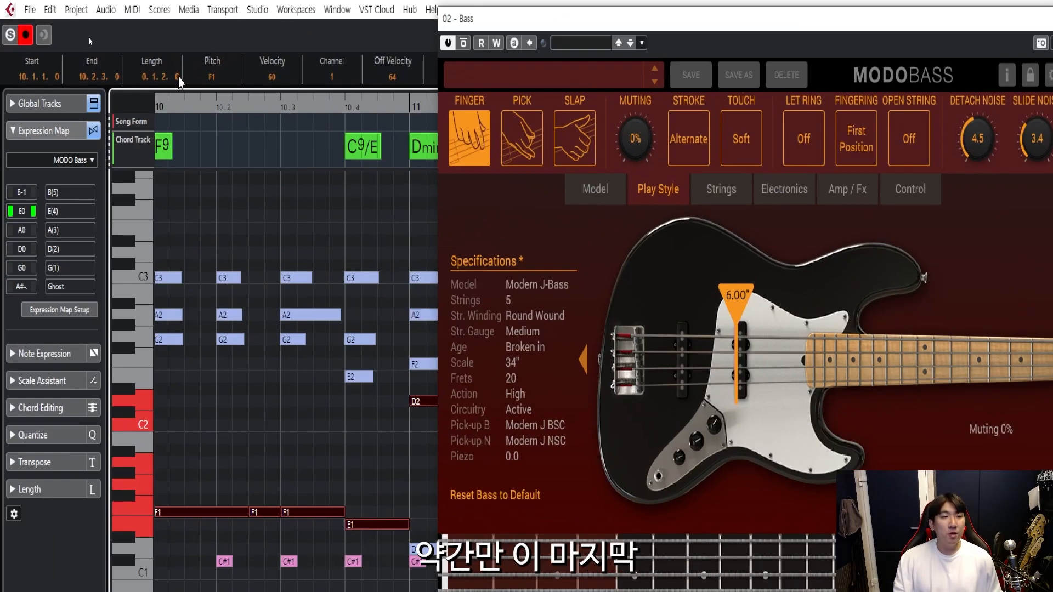
{"action": "scroll", "coordinate": [178, 81], "scroll_direction": "down", "scroll_amount": 4}
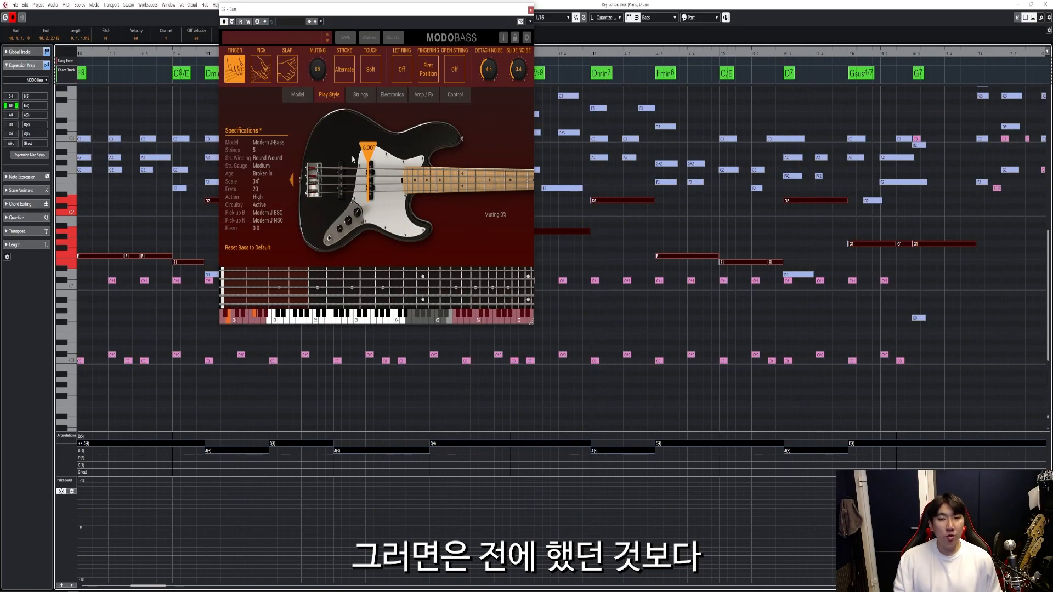
Deselect the bass notes and play back the adjusted bass line from before bar 10
{"action": "scroll", "coordinate": [679, 204], "scroll_direction": "left", "scroll_amount": 7}
{"action": "left_click", "coordinate": [615, 100]}
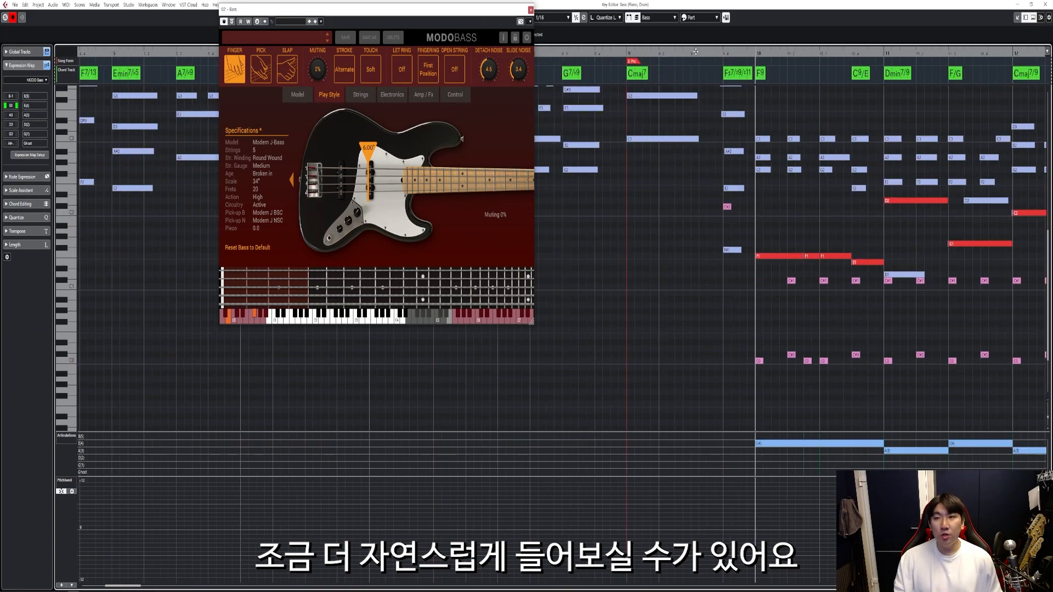
{"action": "key", "text": "space"}
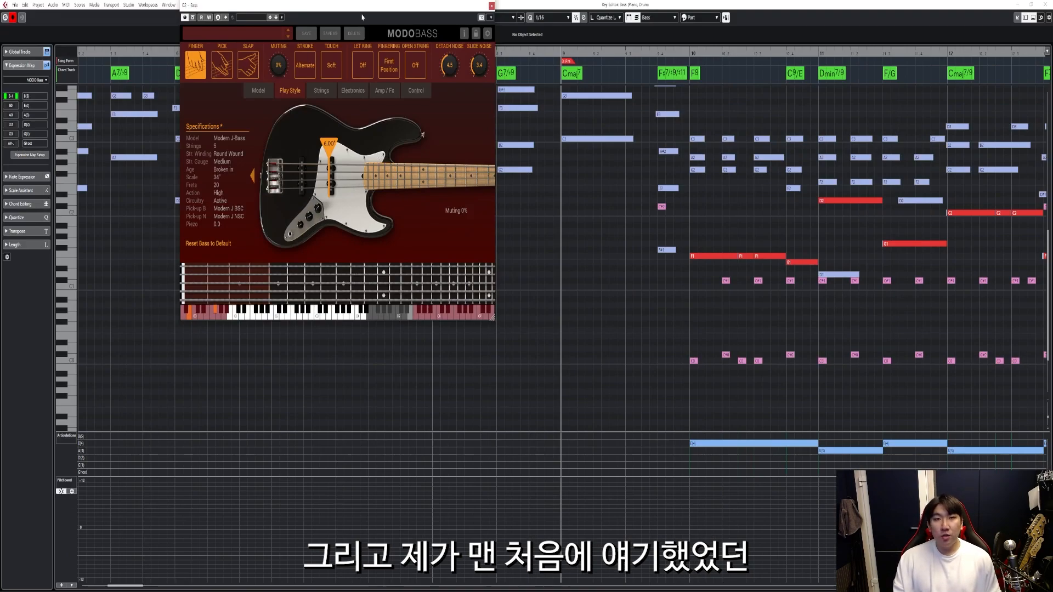
Move the MODO Bass window, inspect the F♯7 chord on beat 9.4 and play back from bar 9
{"action": "left_click_drag", "start_coordinate": [362, 5], "coordinate": [485, 53]}
{"action": "scroll", "coordinate": [702, 248], "scroll_direction": "up", "scroll_amount": 3}
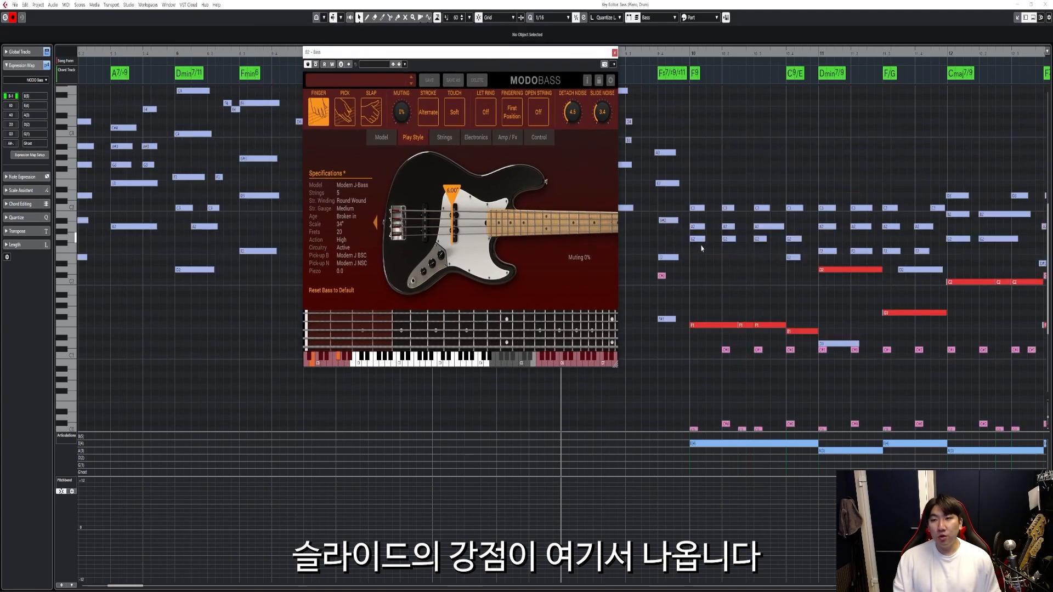
{"action": "scroll", "coordinate": [702, 249], "scroll_direction": "up", "scroll_amount": 3}
{"action": "scroll", "coordinate": [772, 305], "scroll_direction": "left", "scroll_amount": 2}
{"action": "scroll", "coordinate": [748, 288], "scroll_direction": "left", "scroll_amount": 2}
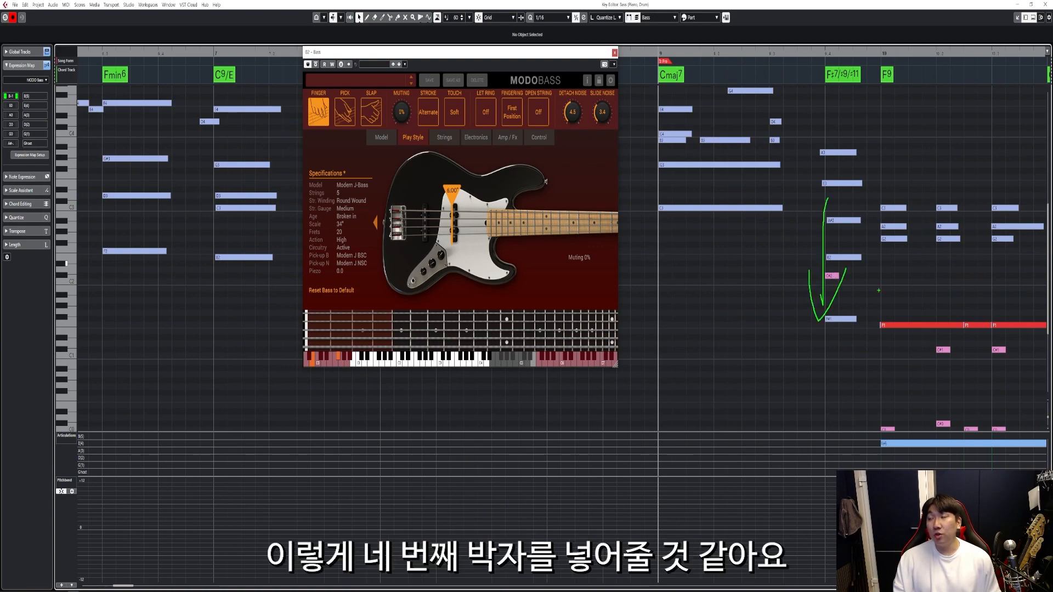
{"action": "key", "text": "Escape"}
{"action": "key", "text": "space"}
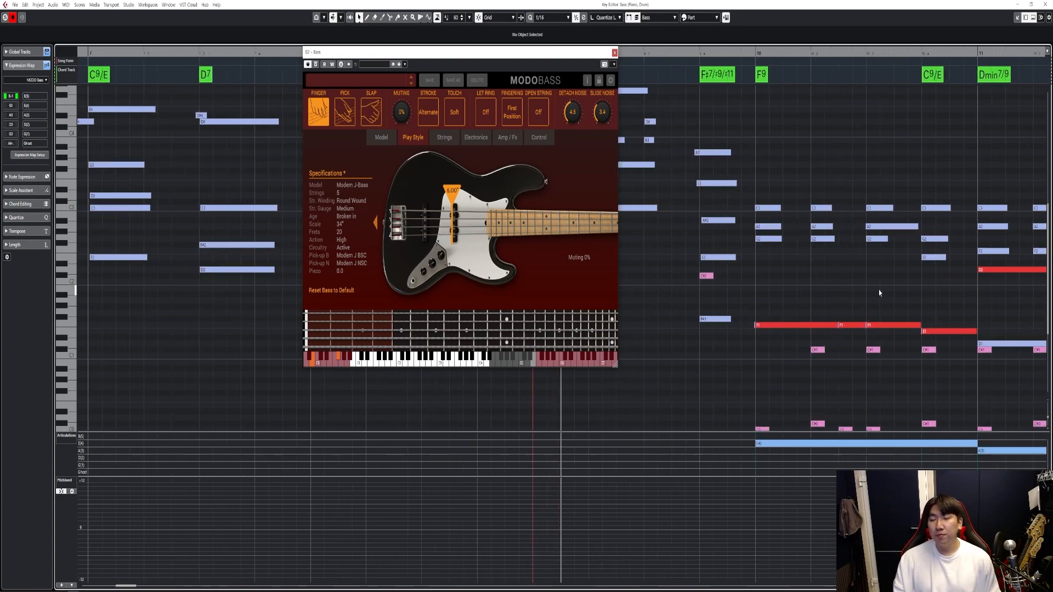
Add an F♯2 bass note from beat 9.4 to bar 10 and assign it the E(4) string articulation
{"action": "left_click_drag", "start_coordinate": [527, 52], "coordinate": [290, 52]}
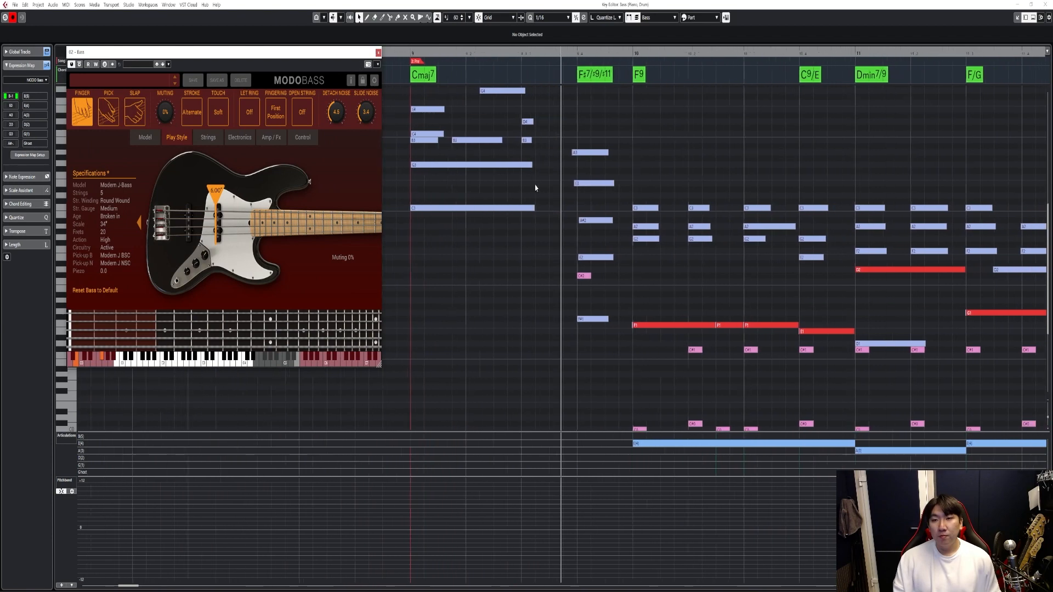
{"action": "key", "text": "space"}
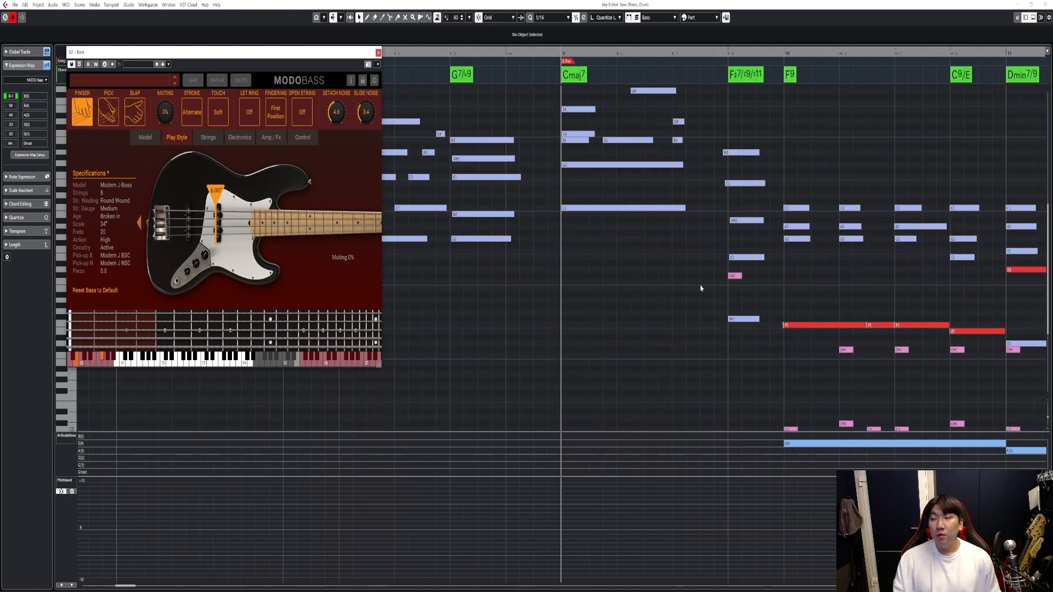
{"action": "scroll", "coordinate": [701, 288], "scroll_direction": "right", "scroll_amount": 2}
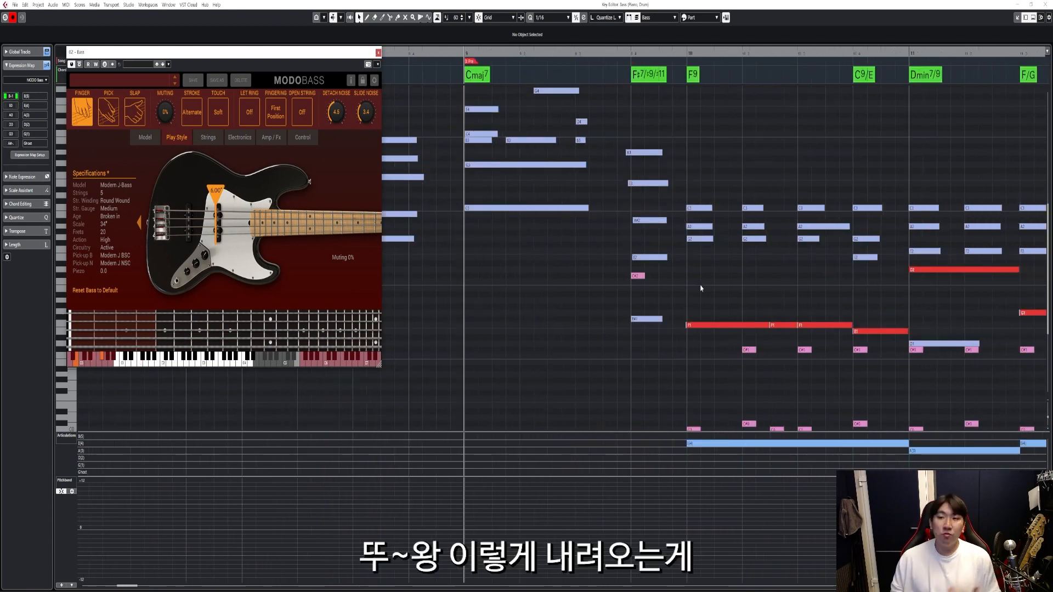
{"action": "left_click_drag", "start_coordinate": [633, 245], "coordinate": [686, 245]}
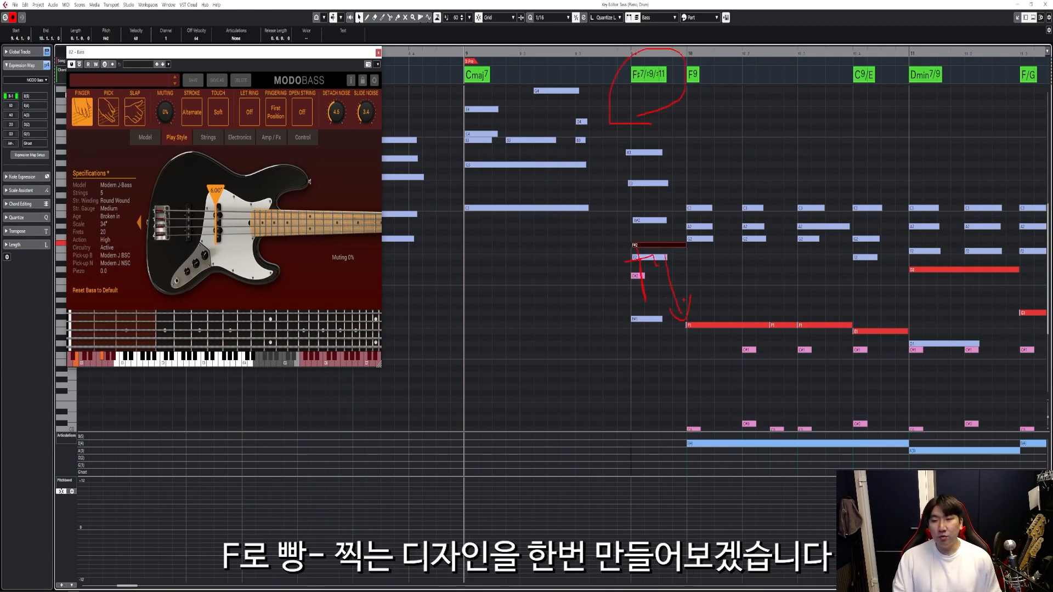
{"action": "key", "text": "Escape"}
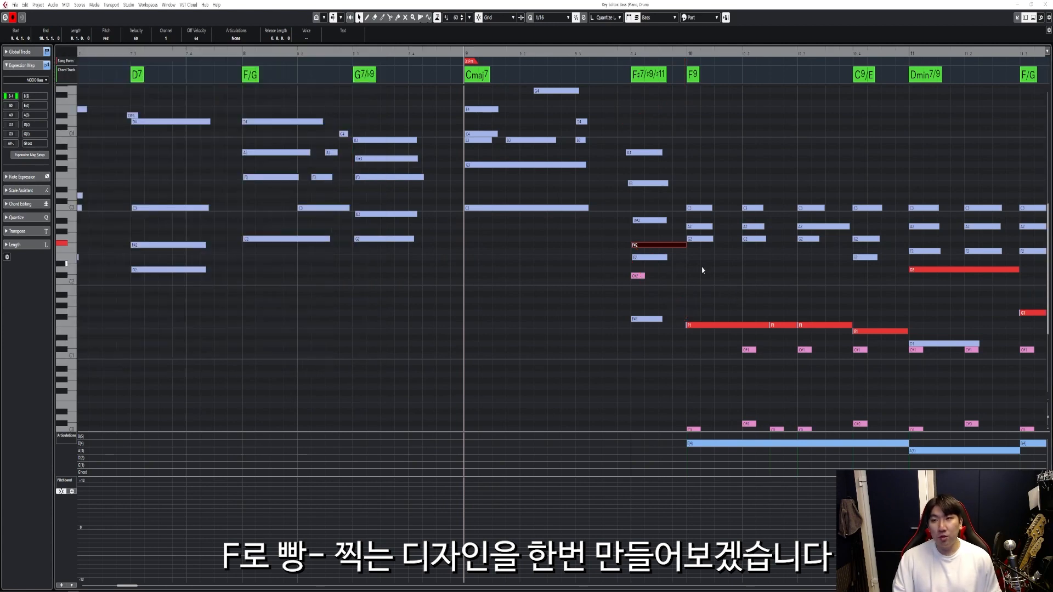
{"action": "left_click", "coordinate": [576, 54]}
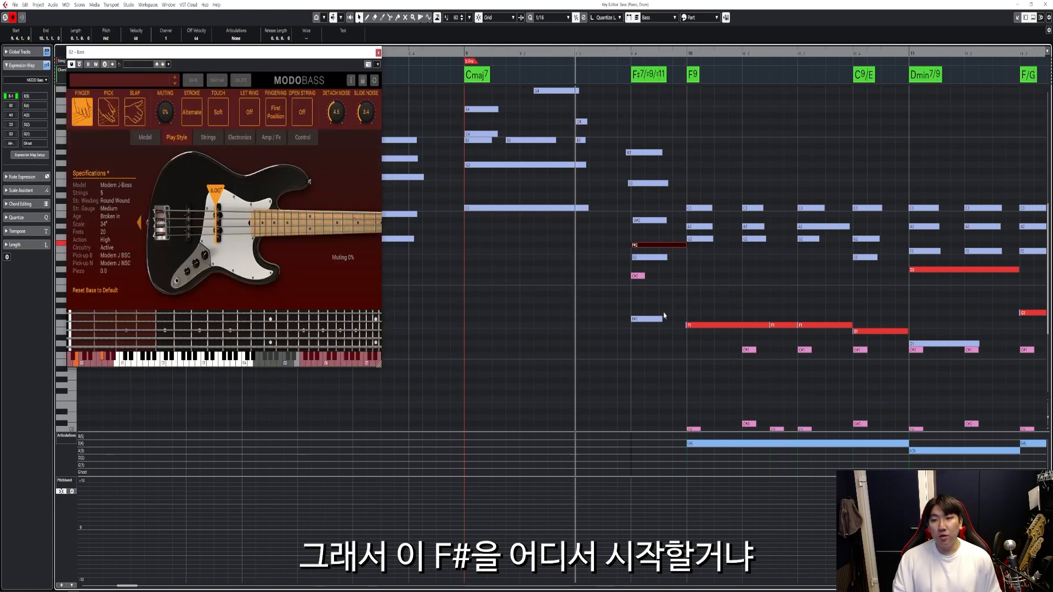
{"action": "left_click", "coordinate": [658, 451]}
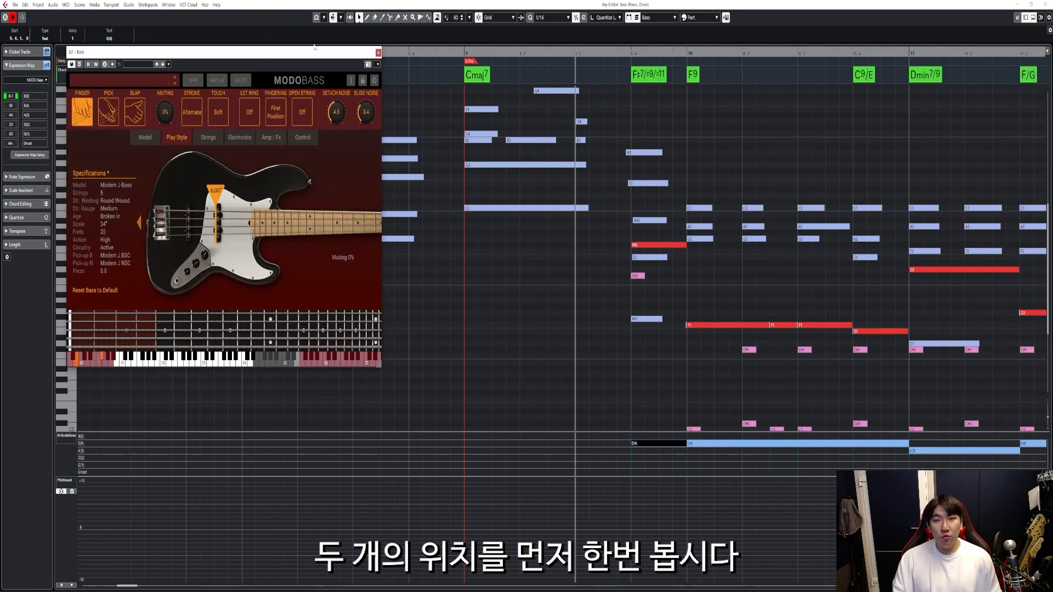
Compare the F♯ and F positions on the MODO Bass fretboard and change the F♯2 note's string articulation to A(3)
{"action": "left_click_drag", "start_coordinate": [362, 53], "coordinate": [580, 60]}
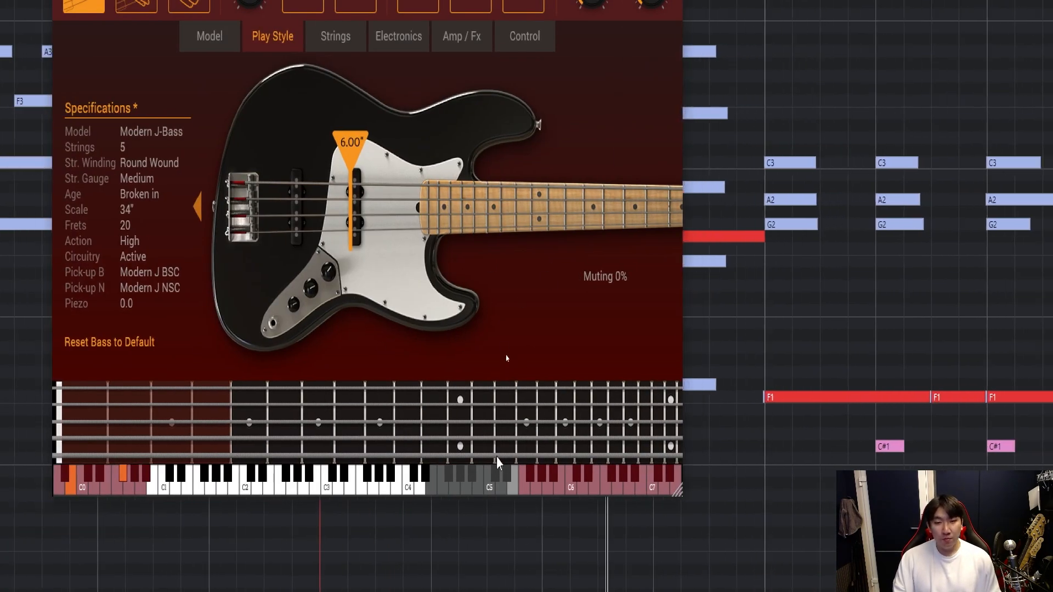
{"action": "left_click", "coordinate": [499, 439]}
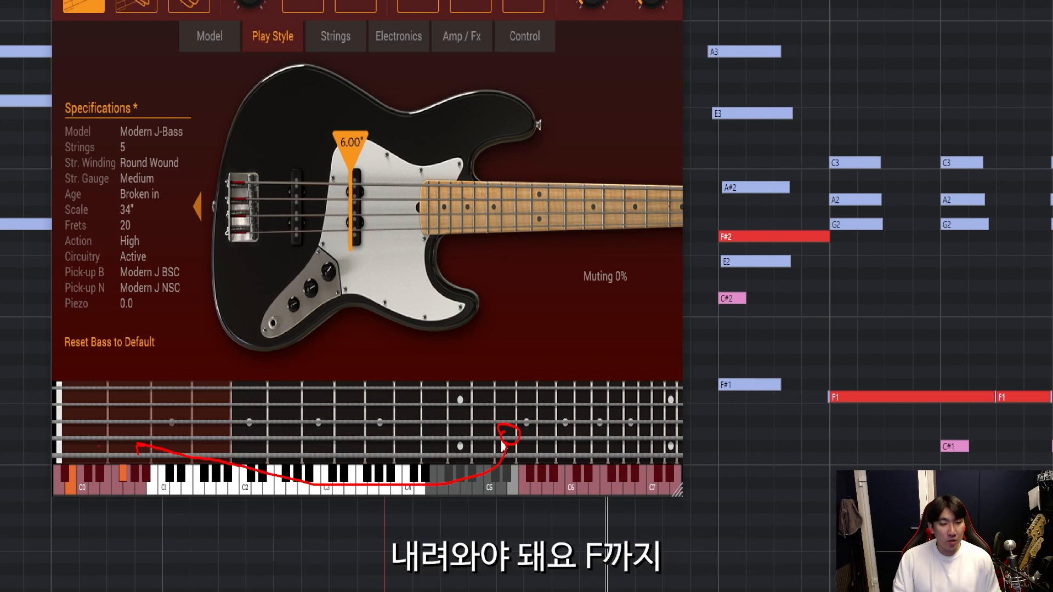
{"action": "left_click_drag", "start_coordinate": [85, 448], "coordinate": [83, 450]}
{"action": "left_click_drag", "start_coordinate": [497, 440], "coordinate": [104, 440]}
{"action": "mouse_move", "coordinate": [129, 428]}
{"action": "left_mouse_down"}
{"action": "mouse_move", "coordinate": [104, 441]}
{"action": "mouse_move", "coordinate": [138, 461]}
{"action": "left_mouse_up"}
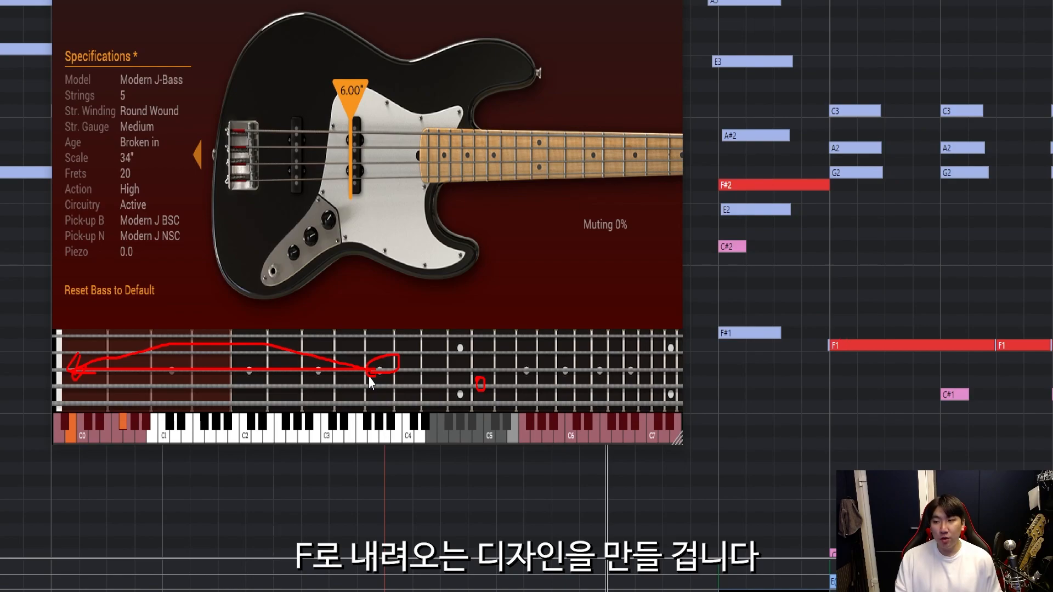
{"action": "key", "text": "Escape"}
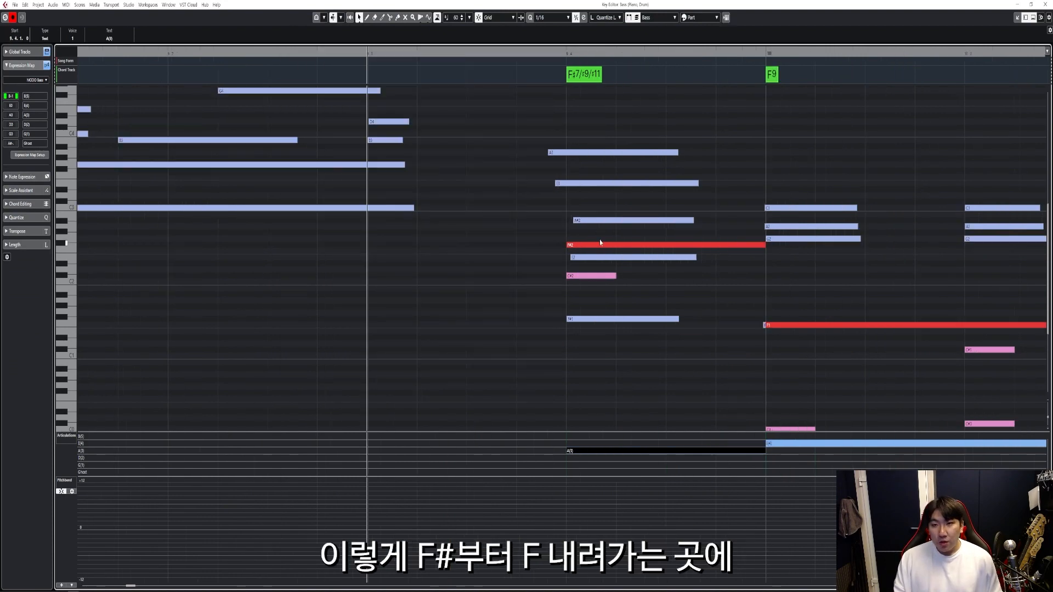
Examine the slide path from the F♯2 note to the F1 of bar 10, recheck the fretboard and close MODO Bass
{"action": "left_click", "coordinate": [600, 243]}
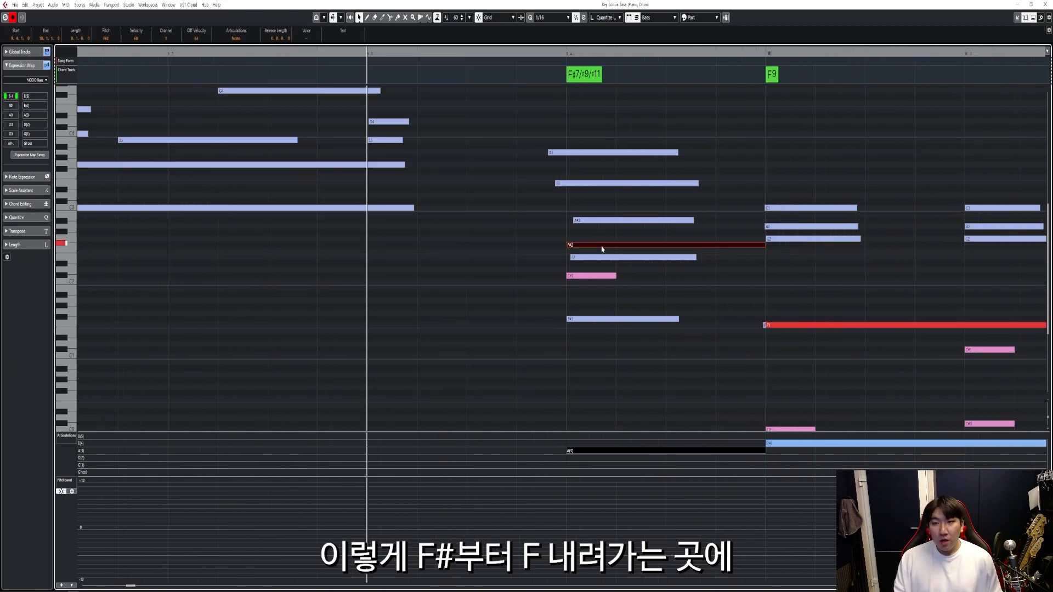
{"action": "left_click_drag", "start_coordinate": [691, 264], "coordinate": [793, 321]}
{"action": "left_click_drag", "start_coordinate": [823, 293], "coordinate": [724, 329]}
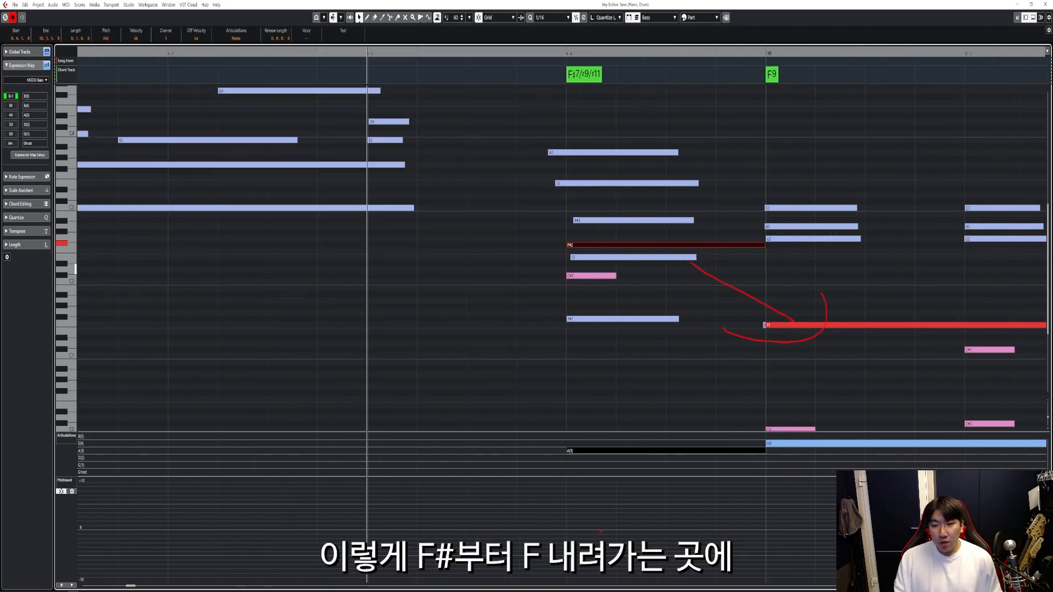
{"action": "left_click_drag", "start_coordinate": [601, 531], "coordinate": [598, 524]}
{"action": "key", "text": "Escape"}
{"action": "left_click", "coordinate": [765, 397]}
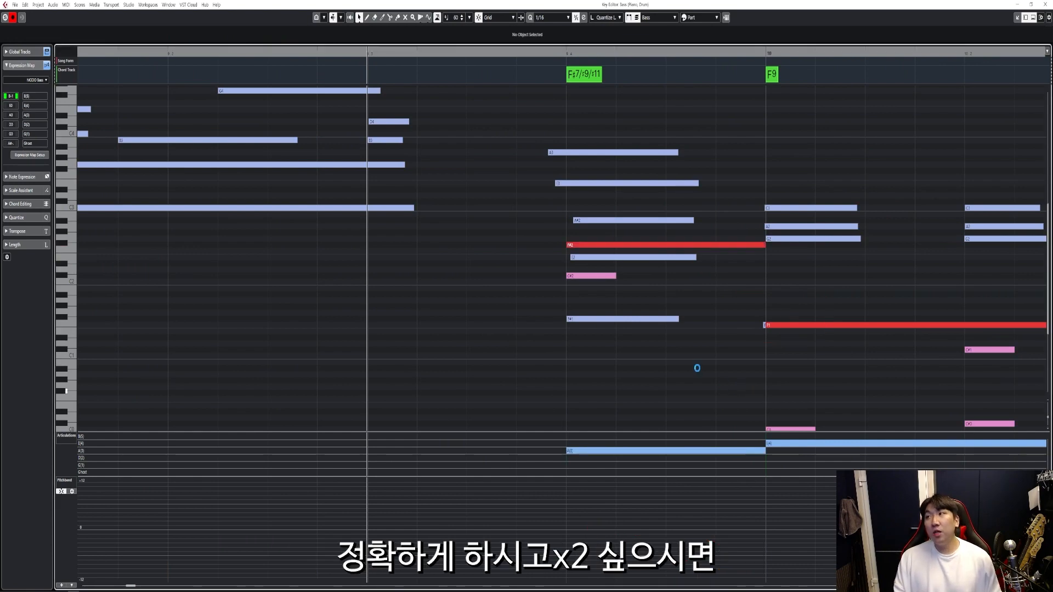
{"action": "key", "text": "Escape"}
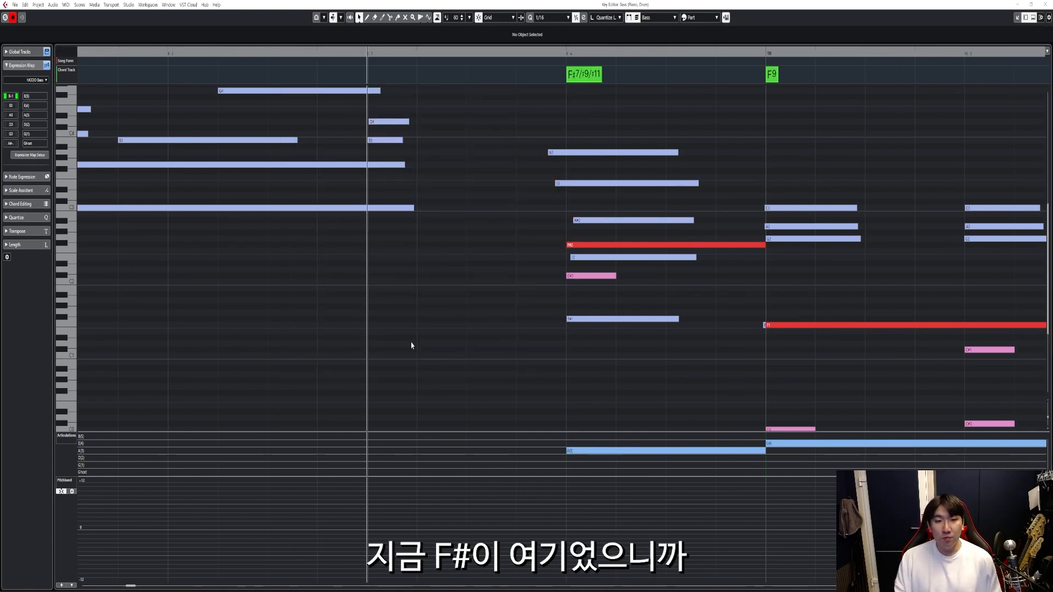
{"action": "key", "text": "alt+Tab"}
{"action": "left_click", "coordinate": [446, 337]}
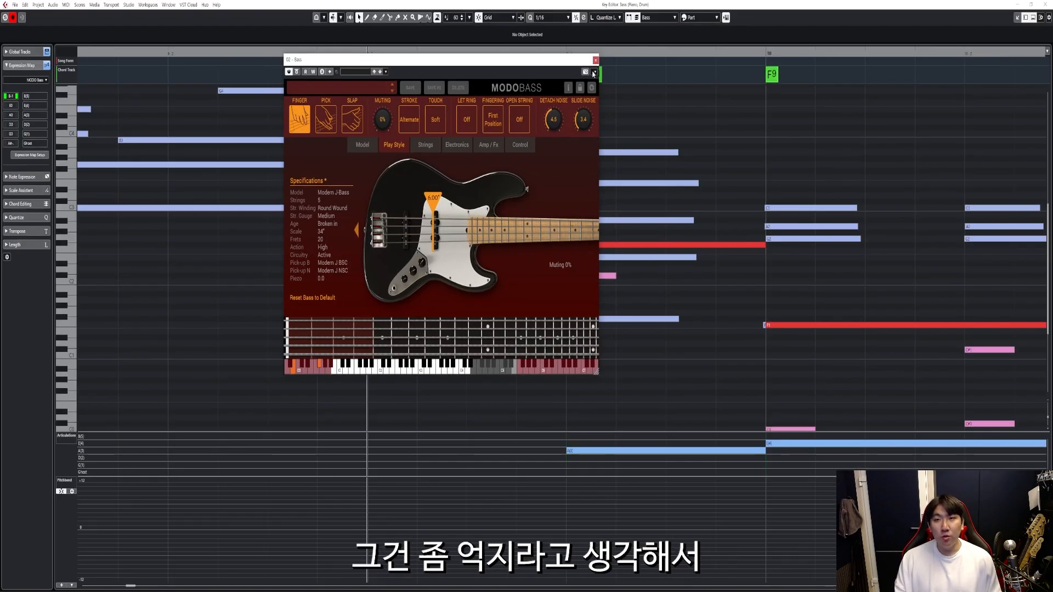
{"action": "left_click", "coordinate": [596, 60]}
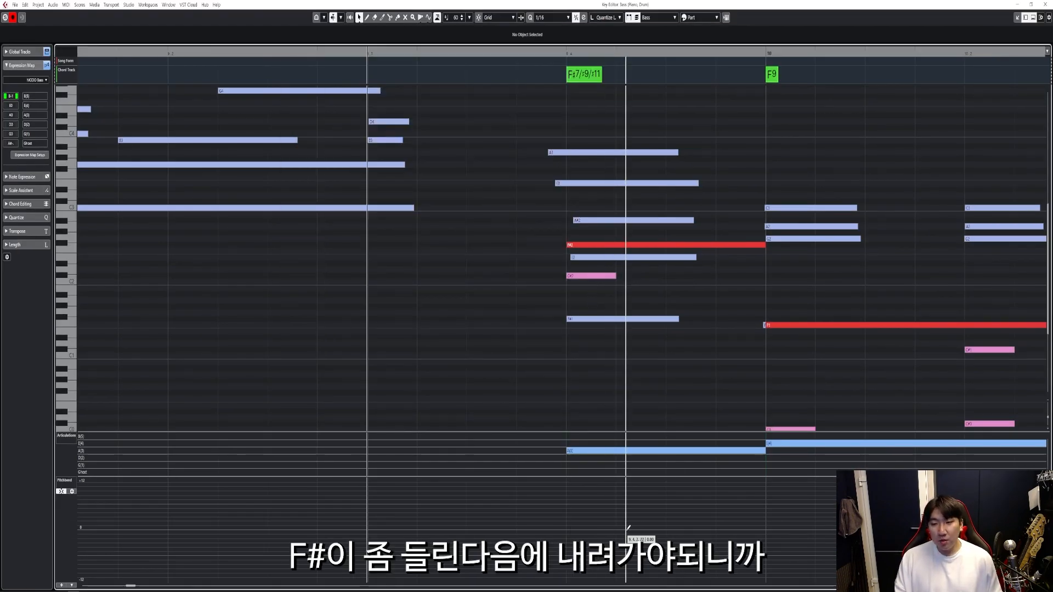
Draw a pitchbend ramp falling 8 semitones from midway through the F♯2 note to bar 10, returning to 0 just before F1
{"action": "left_click_drag", "start_coordinate": [630, 529], "coordinate": [764, 570]}
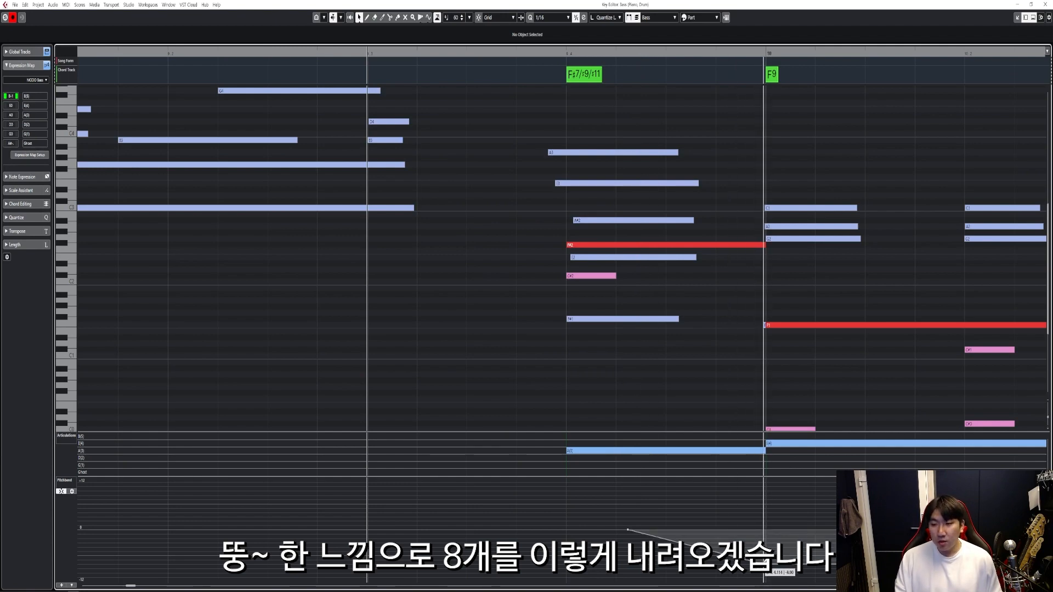
{"action": "key", "text": "h"}
{"action": "scroll", "coordinate": [925, 411], "scroll_direction": "right", "scroll_amount": 5}
{"action": "left_click_drag", "start_coordinate": [712, 374], "coordinate": [703, 402]}
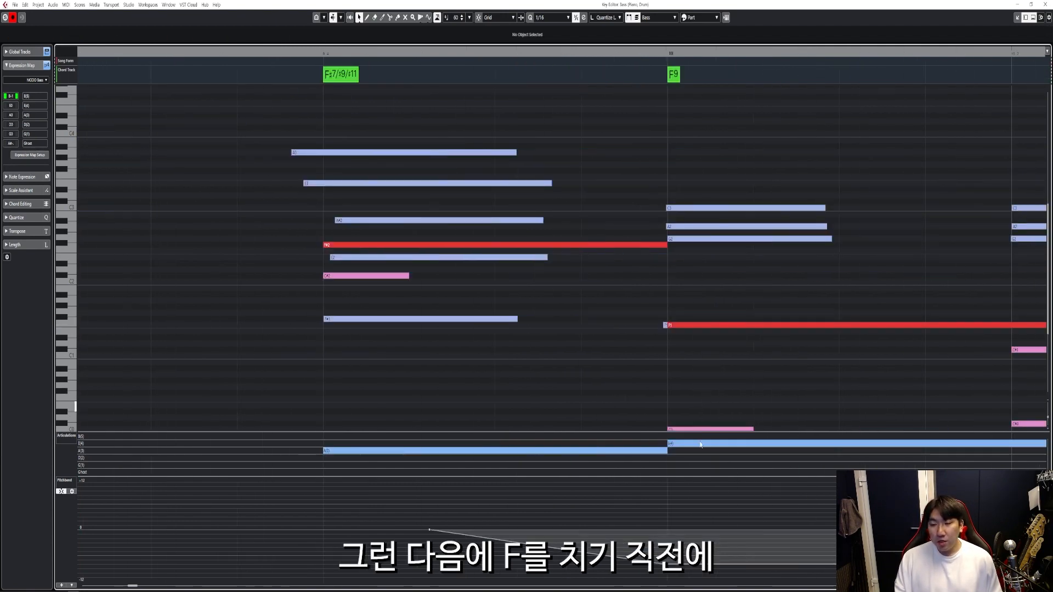
{"action": "left_click", "coordinate": [666, 531]}
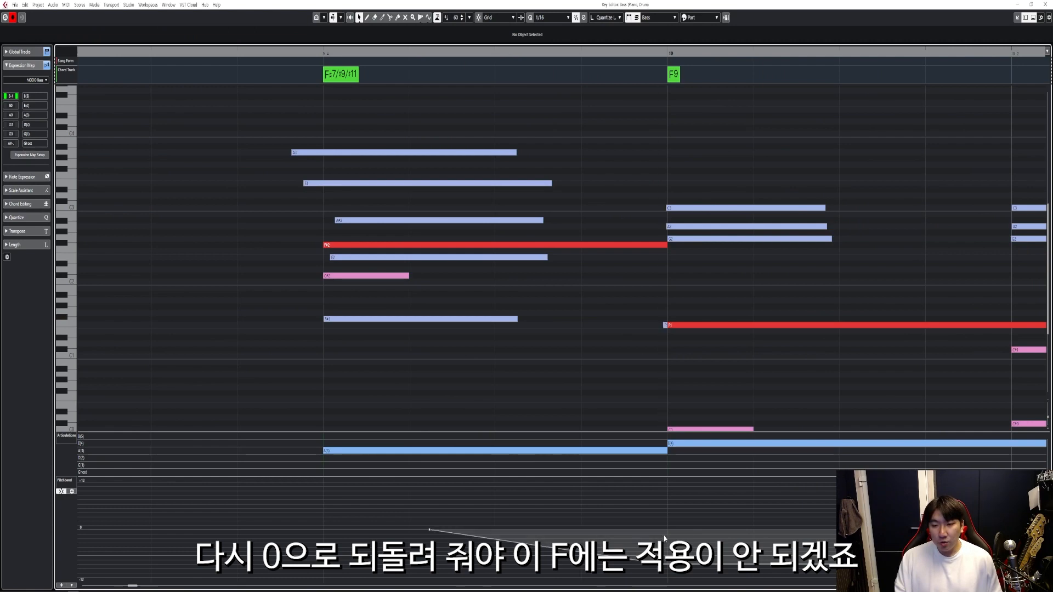
{"action": "left_click", "coordinate": [705, 325]}
{"action": "left_click", "coordinate": [706, 508]}
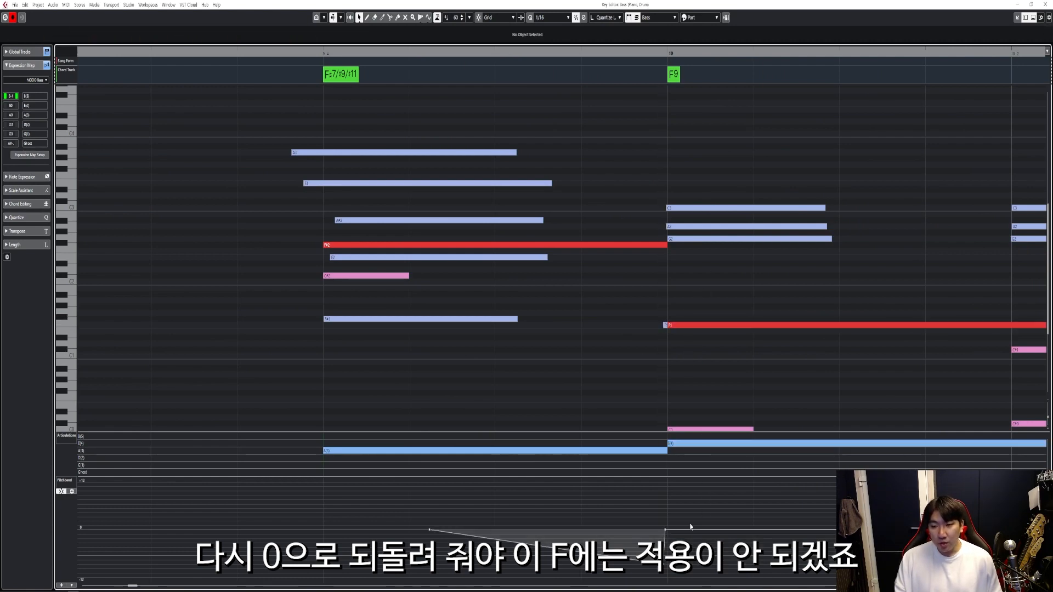
Fine-tune the pitchbend points at the ramp's end so the bend drops and resets just before the F1 note of bar 10
{"action": "key", "text": "h"}
{"action": "key", "text": "h"}
{"action": "key", "text": "h"}
{"action": "scroll", "coordinate": [770, 556], "scroll_direction": "right", "scroll_amount": 2}
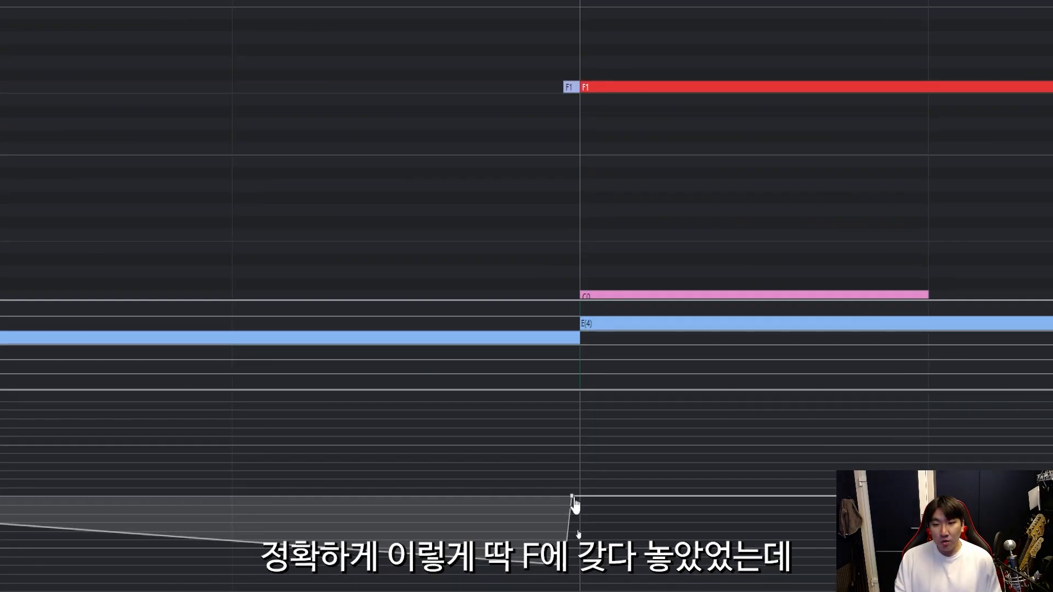
{"action": "left_click_drag", "start_coordinate": [574, 505], "coordinate": [583, 506]}
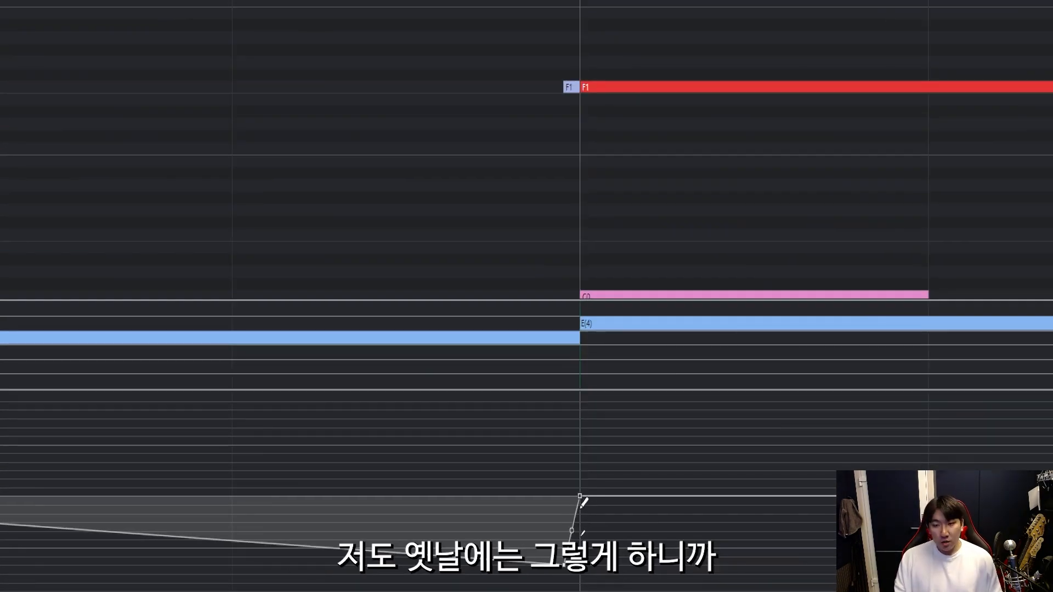
{"action": "left_click_drag", "start_coordinate": [580, 498], "coordinate": [573, 499]}
{"action": "left_click_drag", "start_coordinate": [564, 565], "coordinate": [573, 566]}
{"action": "scroll", "coordinate": [519, 401], "scroll_direction": "left", "scroll_amount": 2}
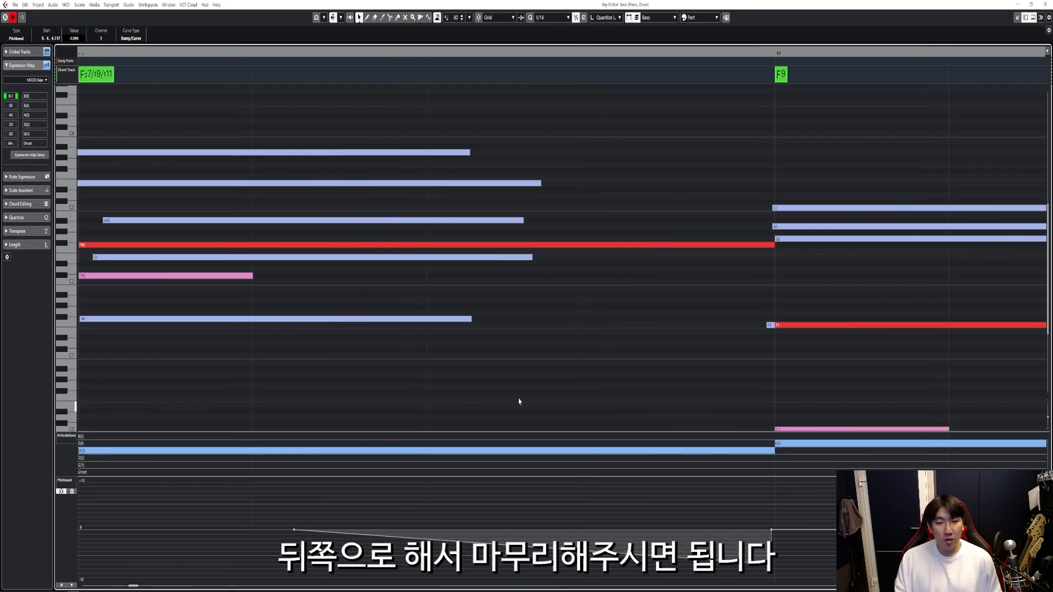
Play back bars 9 and 10 to listen to the slide from F♯2 into F1
{"action": "key", "text": "g"}
{"action": "key", "text": "g"}
{"action": "key", "text": "g"}
{"action": "key", "text": "g"}
{"action": "key", "text": "g"}
{"action": "key", "text": "g"}
{"action": "key", "text": "g"}
{"action": "key", "text": "g"}
{"action": "key", "text": "g"}
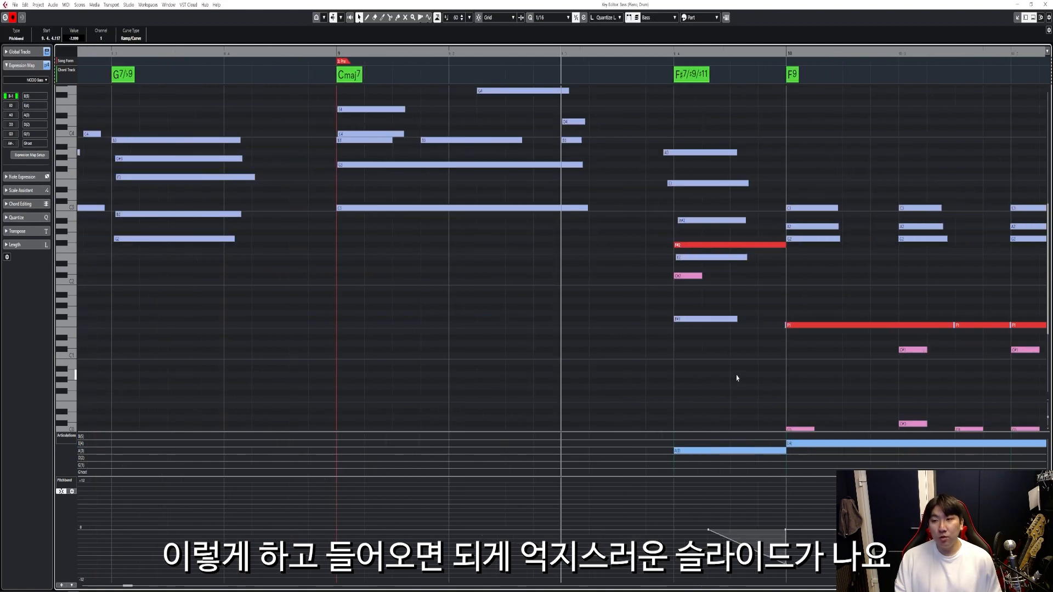
{"action": "scroll", "coordinate": [691, 383], "scroll_direction": "right", "scroll_amount": 5}
{"action": "scroll", "coordinate": [461, 374], "scroll_direction": "left", "scroll_amount": 1}
{"action": "scroll", "coordinate": [522, 378], "scroll_direction": "left", "scroll_amount": 2}
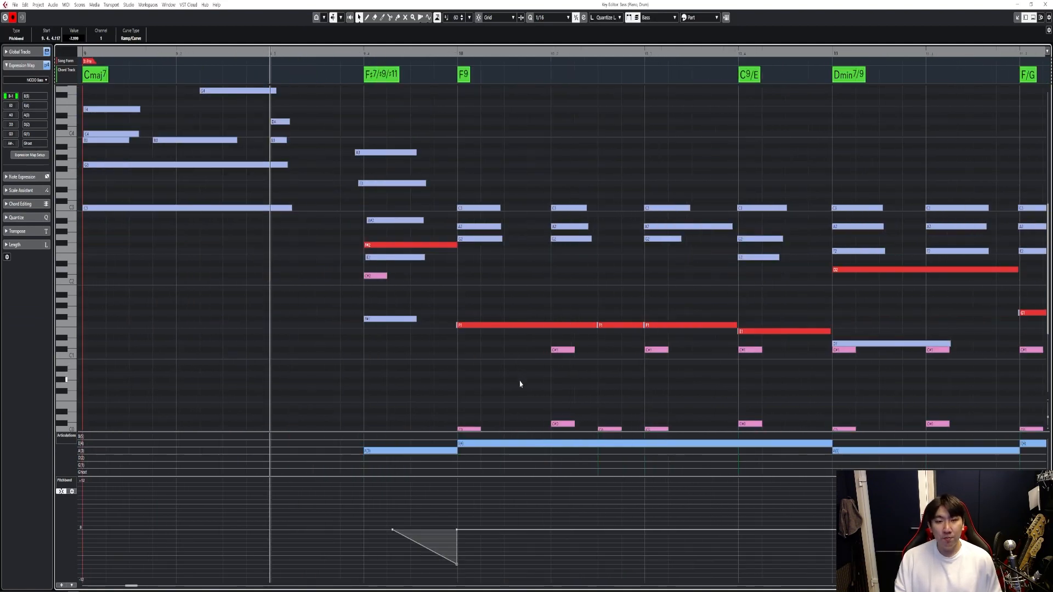
{"action": "scroll", "coordinate": [513, 384], "scroll_direction": "left", "scroll_amount": 5}
{"action": "scroll", "coordinate": [662, 381], "scroll_direction": "right", "scroll_amount": 1}
{"action": "scroll", "coordinate": [662, 382], "scroll_direction": "right", "scroll_amount": 2}
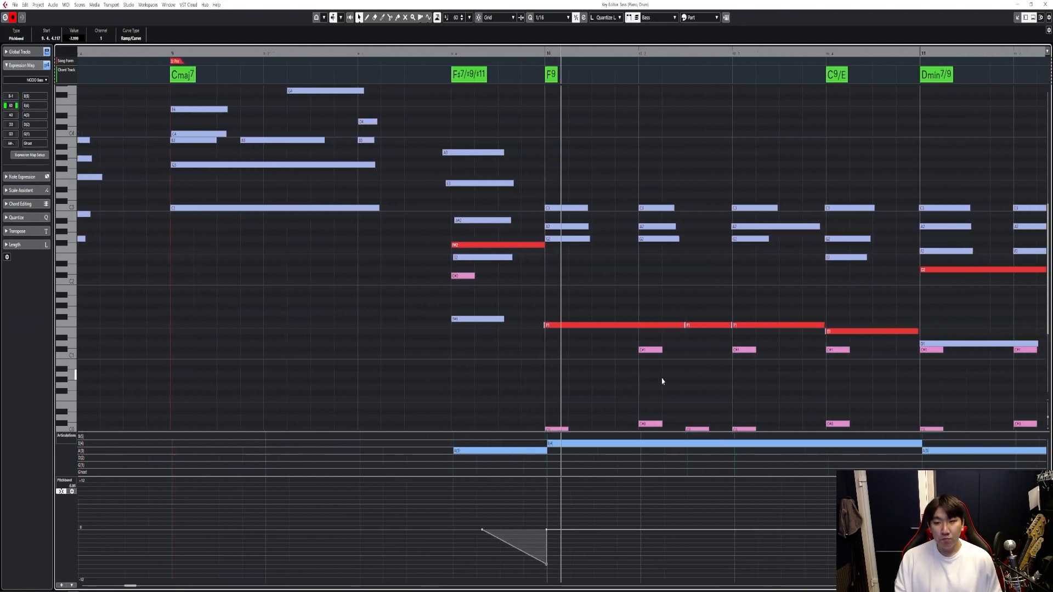
{"action": "scroll", "coordinate": [662, 381], "scroll_direction": "left", "scroll_amount": 4}
{"action": "scroll", "coordinate": [662, 381], "scroll_direction": "right", "scroll_amount": 2}
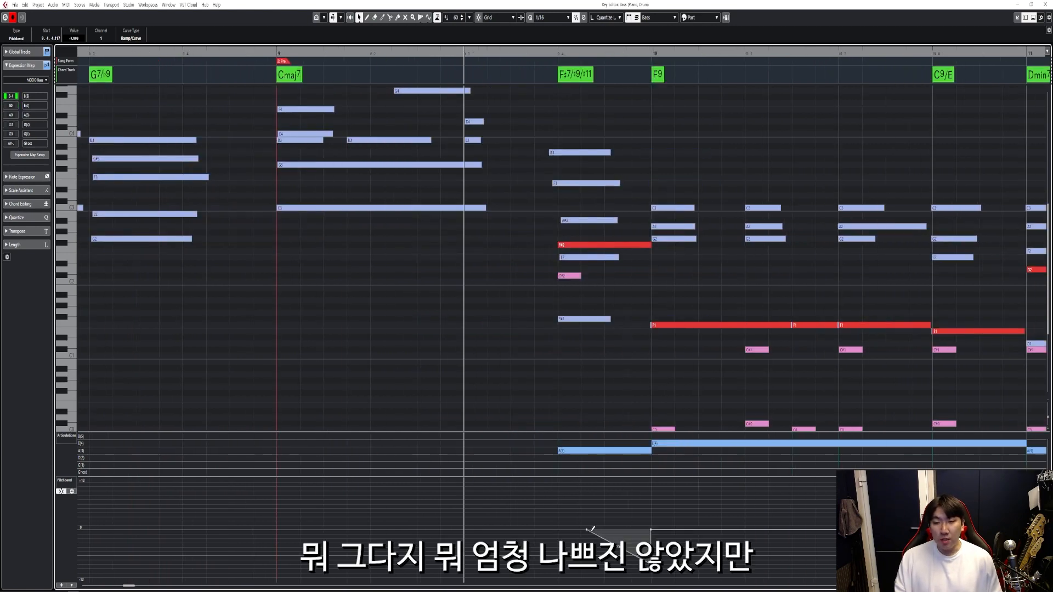
Start the pitchbend slide slightly later, bend its ramp into an outward curve and play back the result
{"action": "mouse_move", "coordinate": [588, 535]}
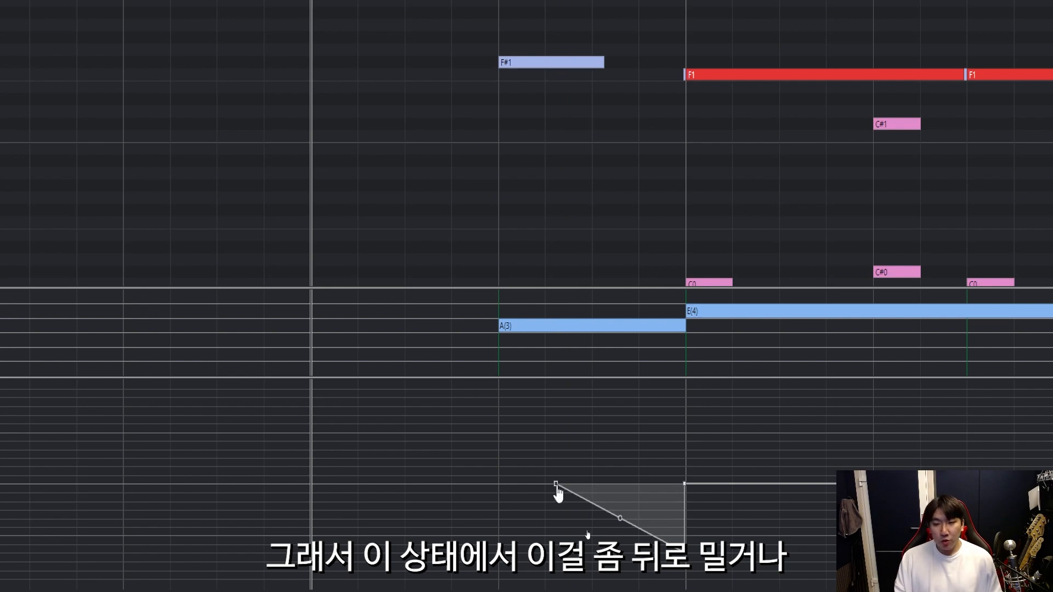
{"action": "left_click_drag", "start_coordinate": [587, 532], "coordinate": [631, 513]}
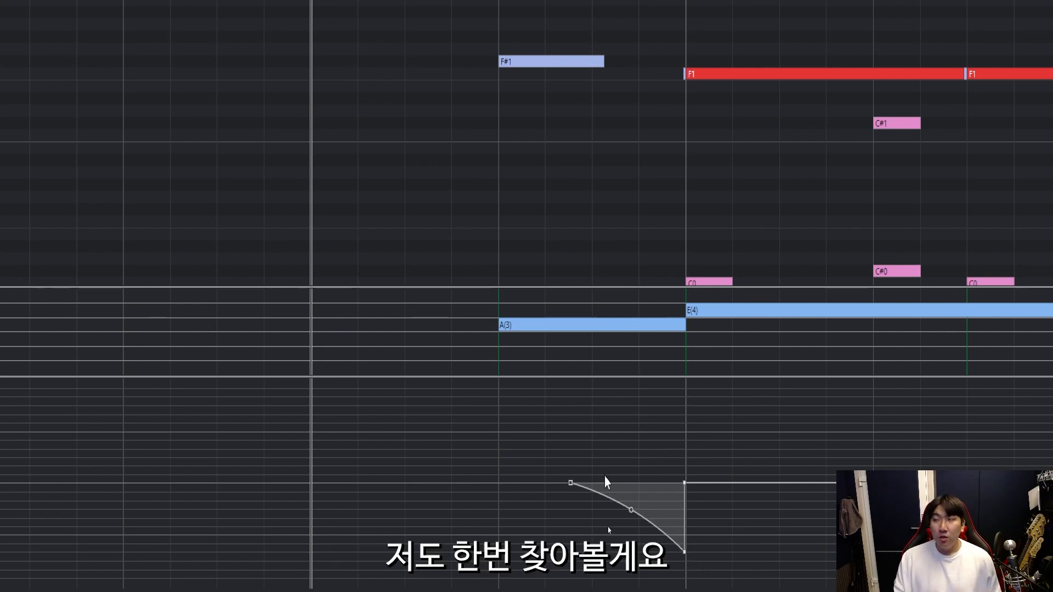
{"action": "key", "text": "space"}
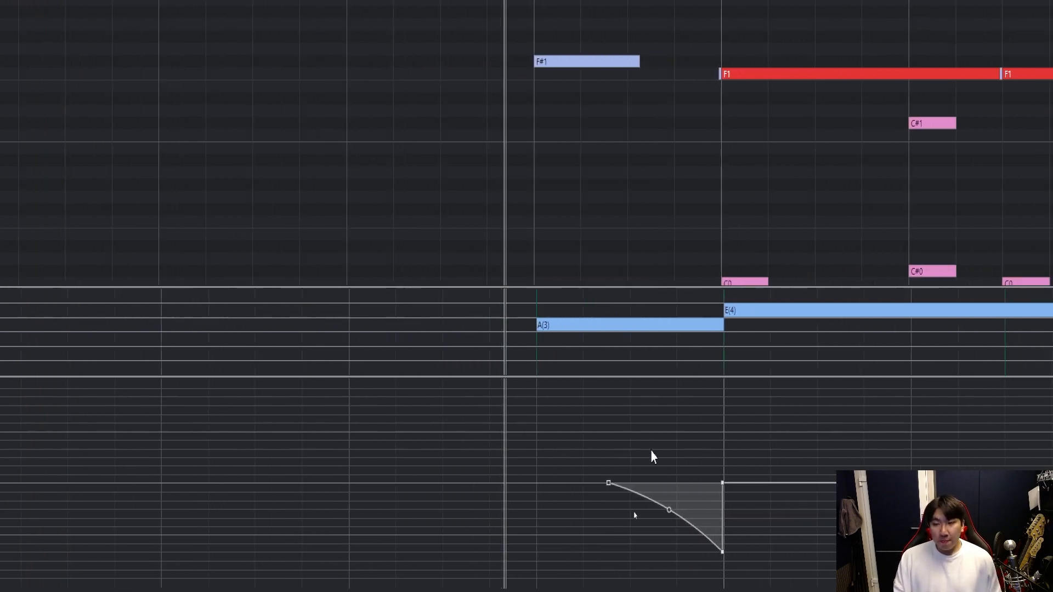
{"action": "key", "text": "space"}
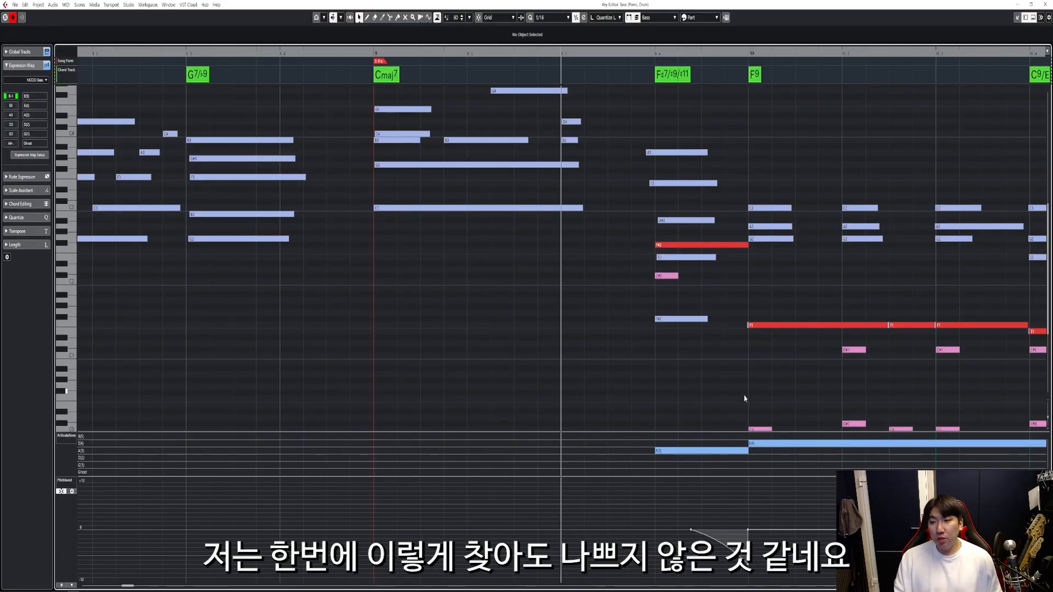
Review the bass line from the F♯2 slide through bar 11 and set the playback position to bar 8
{"action": "scroll", "coordinate": [878, 226], "scroll_direction": "right", "scroll_amount": 4}
{"action": "key", "text": "g"}
{"action": "key", "text": "g"}
{"action": "scroll", "coordinate": [751, 400], "scroll_direction": "right", "scroll_amount": 3}
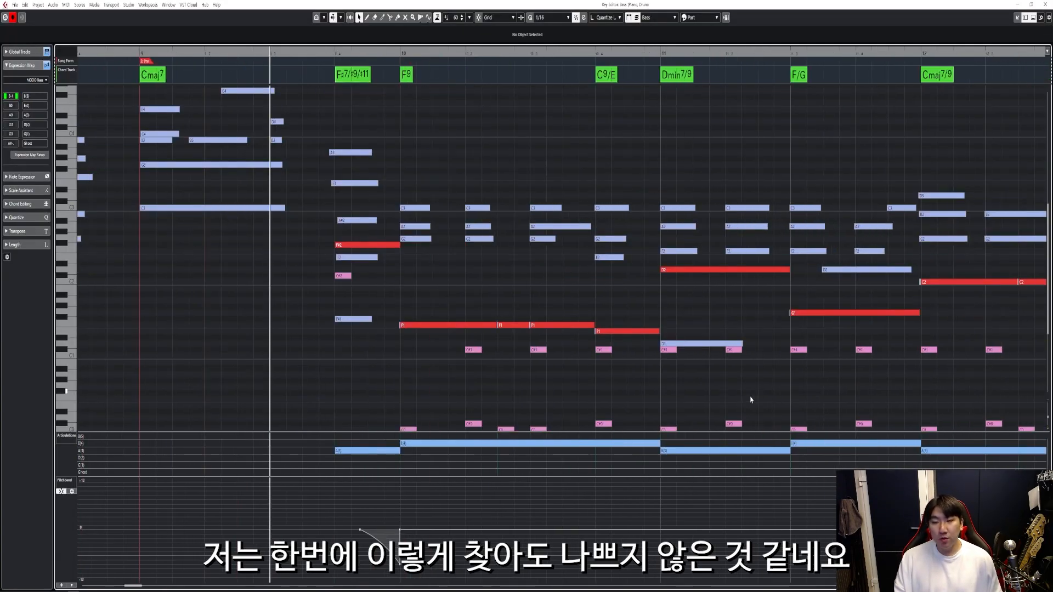
{"action": "key", "text": "g"}
{"action": "key", "text": "g"}
{"action": "key", "text": "g"}
{"action": "scroll", "coordinate": [709, 392], "scroll_direction": "right", "scroll_amount": 1}
{"action": "scroll", "coordinate": [708, 393], "scroll_direction": "right", "scroll_amount": 2}
{"action": "key", "text": "ctrl+2"}
{"action": "left_click_drag", "start_coordinate": [424, 247], "coordinate": [448, 304]}
{"action": "left_click_drag", "start_coordinate": [563, 359], "coordinate": [618, 368]}
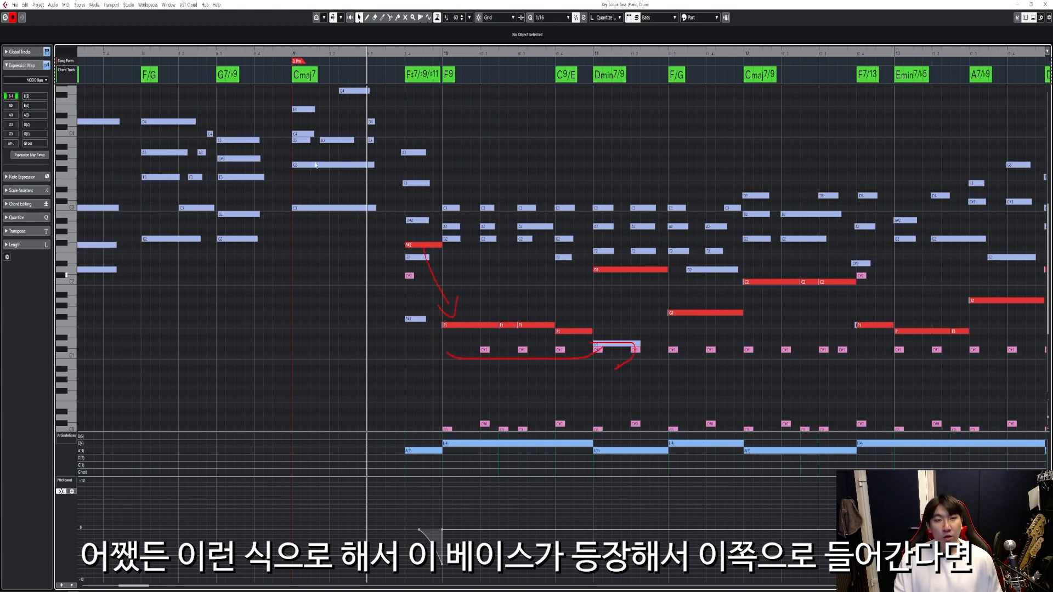
{"action": "left_click_drag", "start_coordinate": [294, 54], "coordinate": [139, 54]}
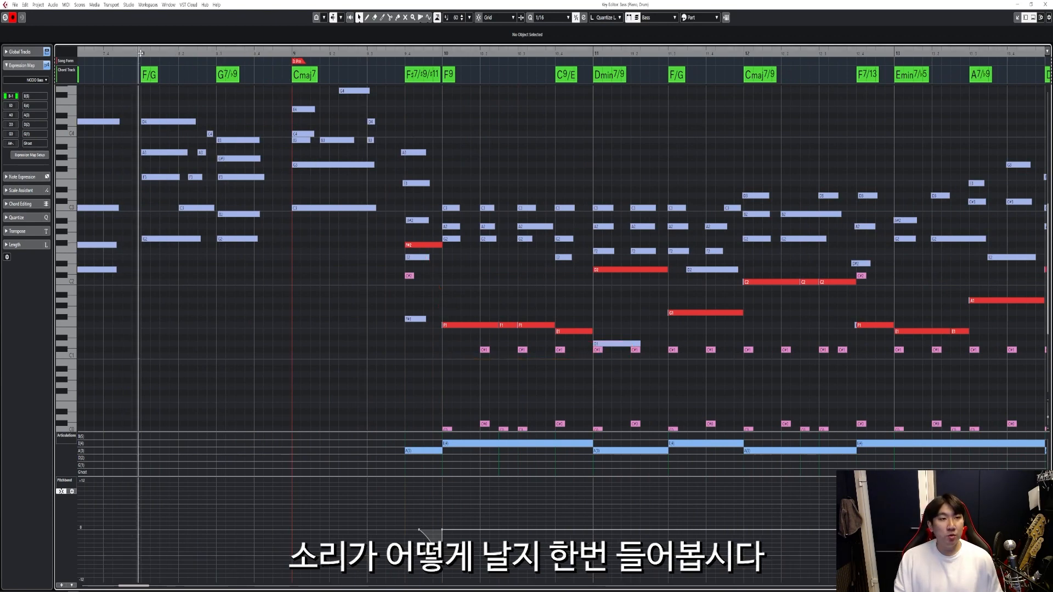
Play back the passage from bar 8 and move the start point of the pitchbend slide before bar 10 slightly later
{"action": "scroll", "coordinate": [429, 287], "scroll_direction": "left", "scroll_amount": 2}
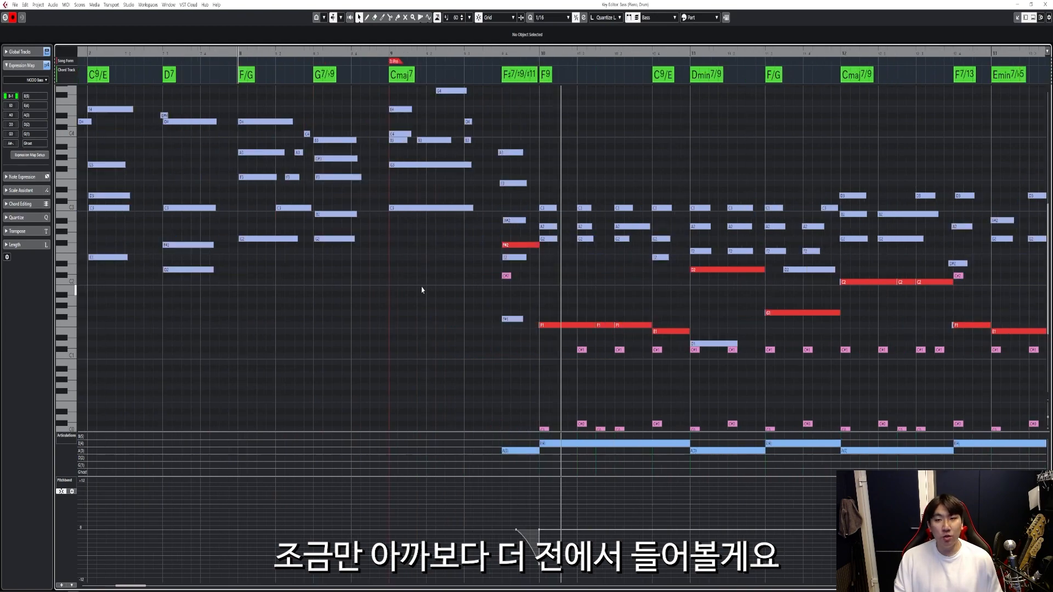
{"action": "key", "text": "space"}
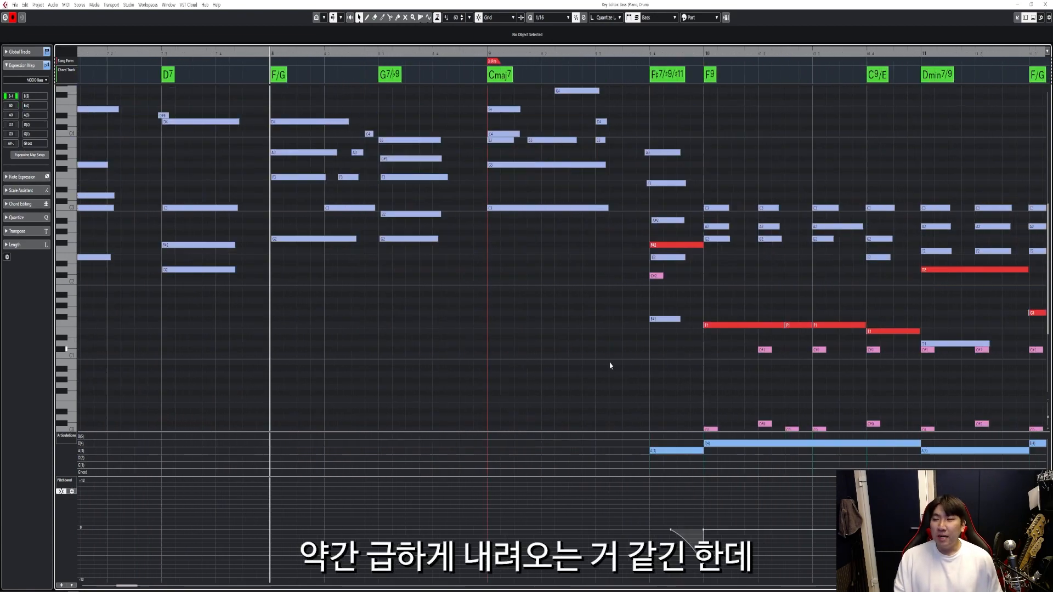
{"action": "left_click", "coordinate": [673, 530]}
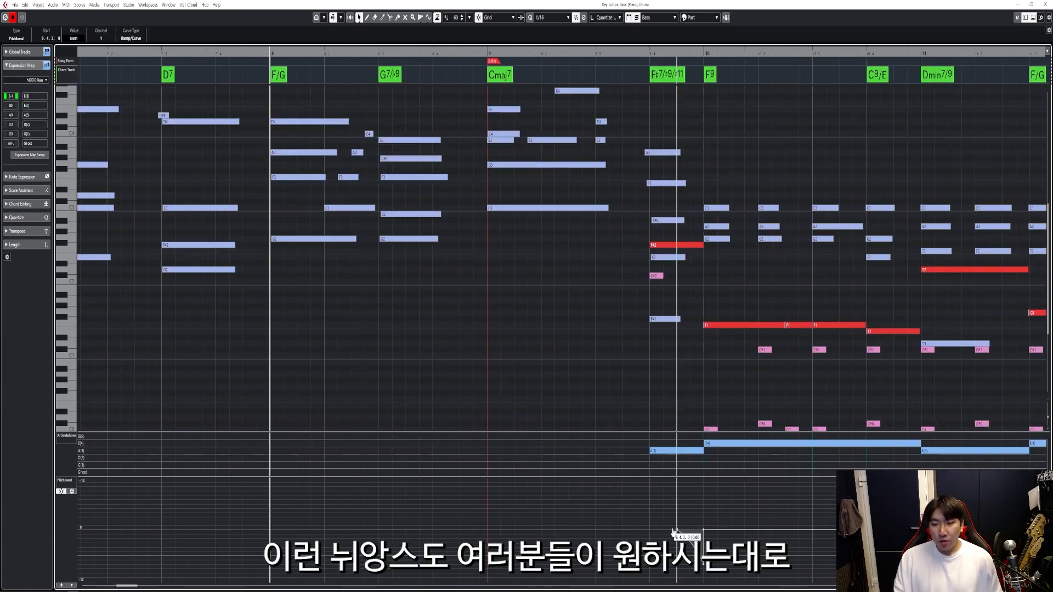
{"action": "key", "text": "j"}
{"action": "left_click_drag", "start_coordinate": [677, 530], "coordinate": [676, 530]}
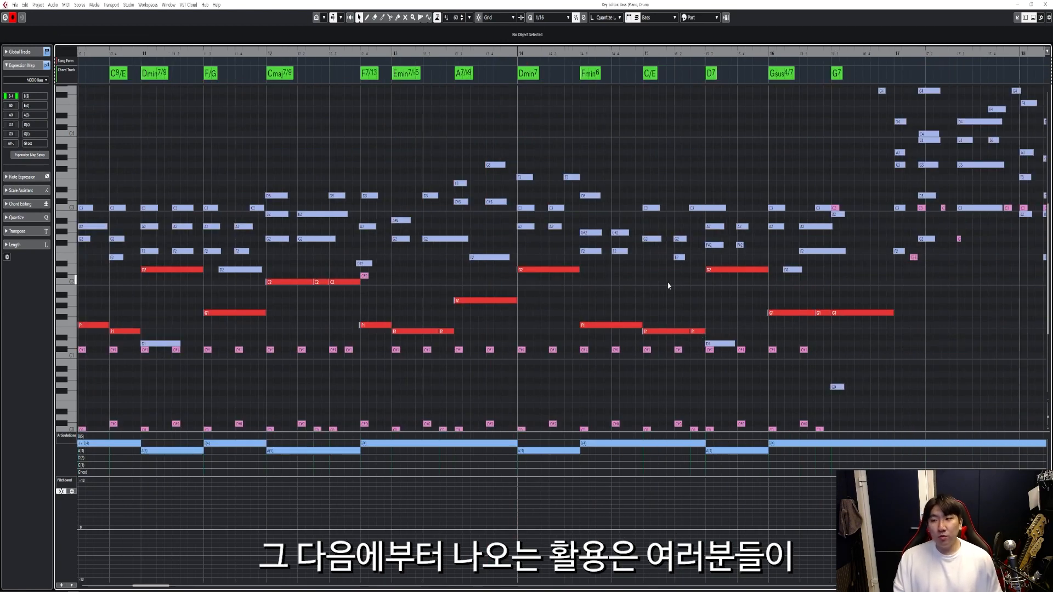
{"action": "scroll", "coordinate": [668, 285], "scroll_direction": "down", "scroll_amount": 2}
{"action": "scroll", "coordinate": [668, 286], "scroll_direction": "left", "scroll_amount": 2}
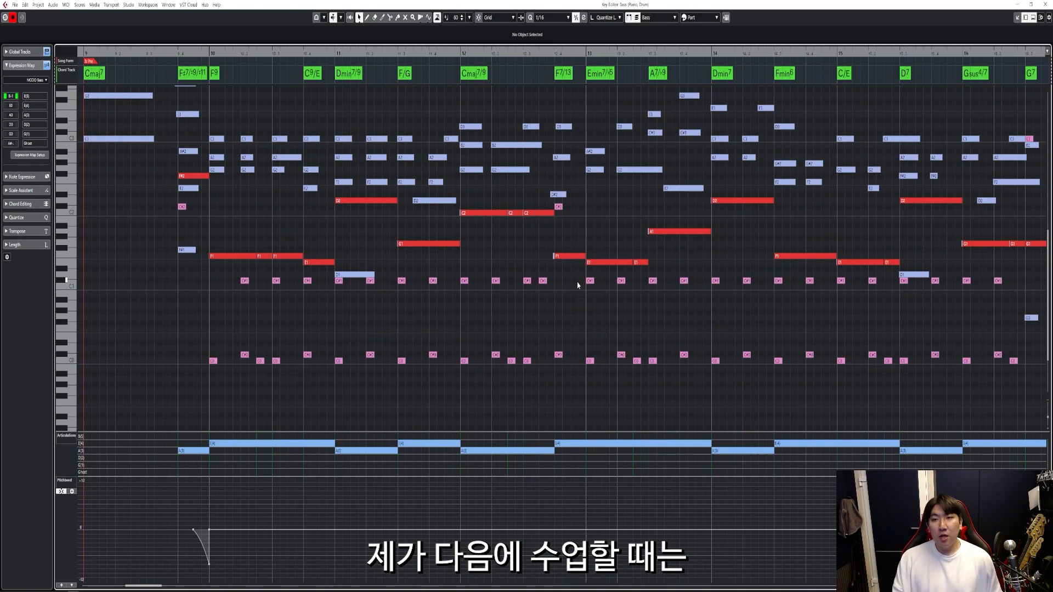
{"action": "scroll", "coordinate": [579, 285], "scroll_direction": "down", "scroll_amount": 3}
{"action": "scroll", "coordinate": [578, 285], "scroll_direction": "left", "scroll_amount": 4}
{"action": "scroll", "coordinate": [577, 285], "scroll_direction": "right", "scroll_amount": 5}
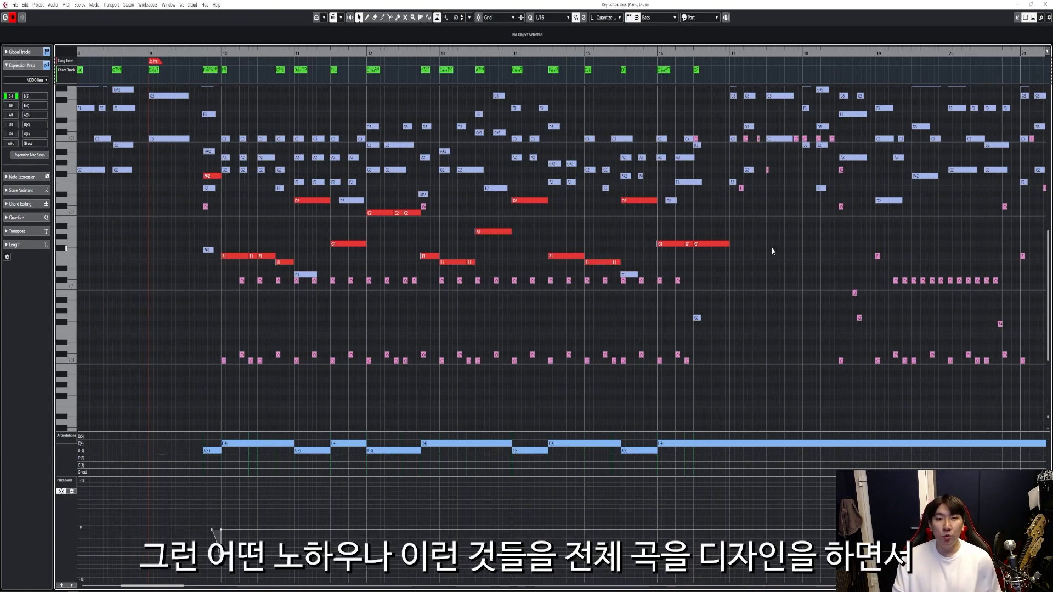
{"action": "scroll", "coordinate": [749, 235], "scroll_direction": "right", "scroll_amount": 6}
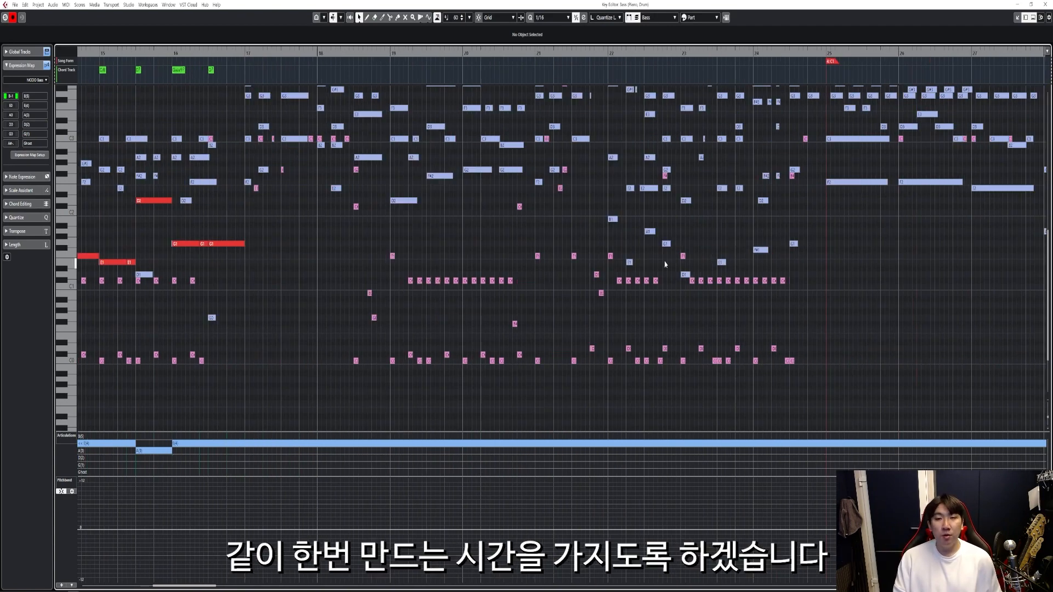
{"action": "scroll", "coordinate": [665, 265], "scroll_direction": "left", "scroll_amount": 5}
{"action": "scroll", "coordinate": [665, 265], "scroll_direction": "left", "scroll_amount": 4}
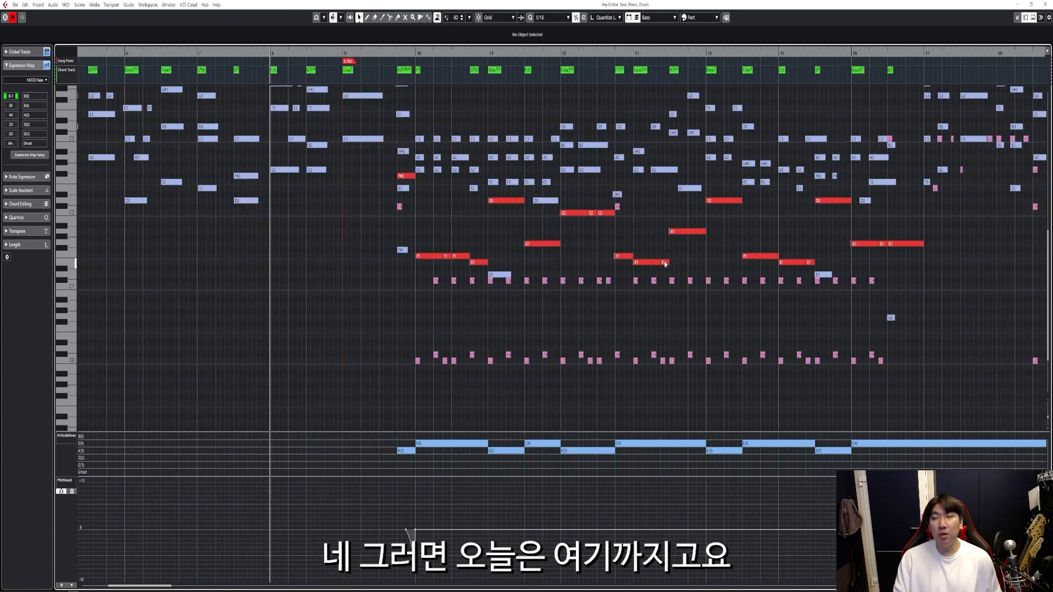